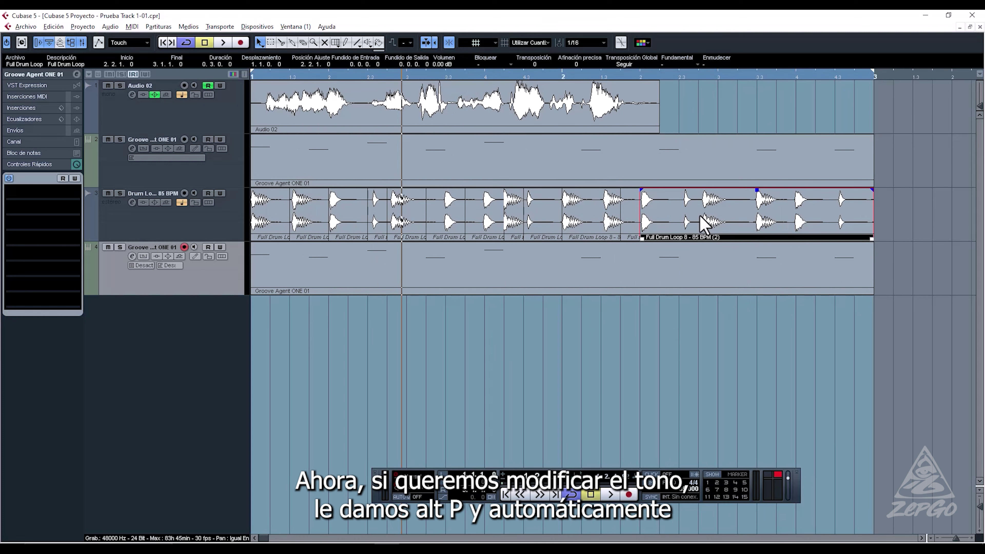
- Open pitch correction for the selected drum loop event and start previewing it
{"action": "key", "text": "alt+p"}
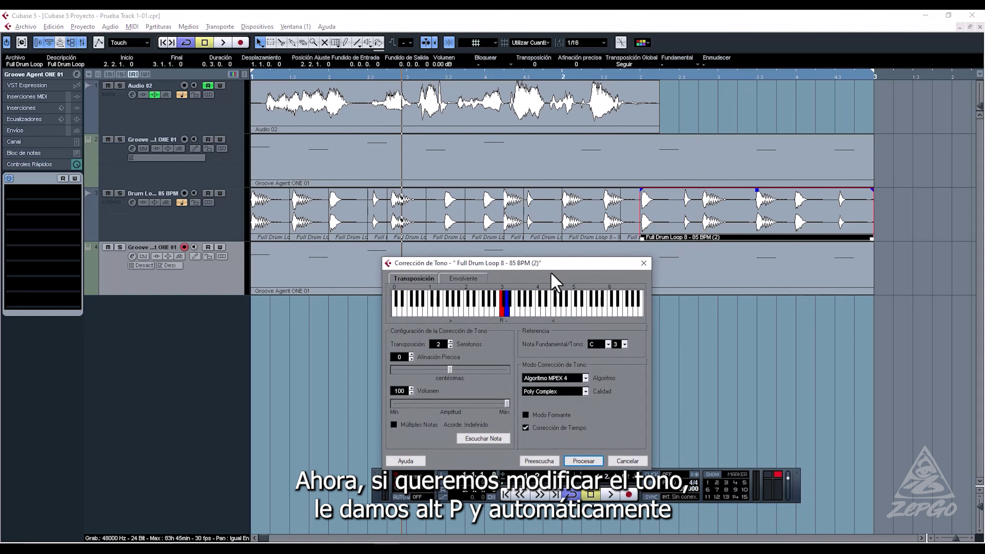
{"action": "left_click", "coordinate": [645, 264]}
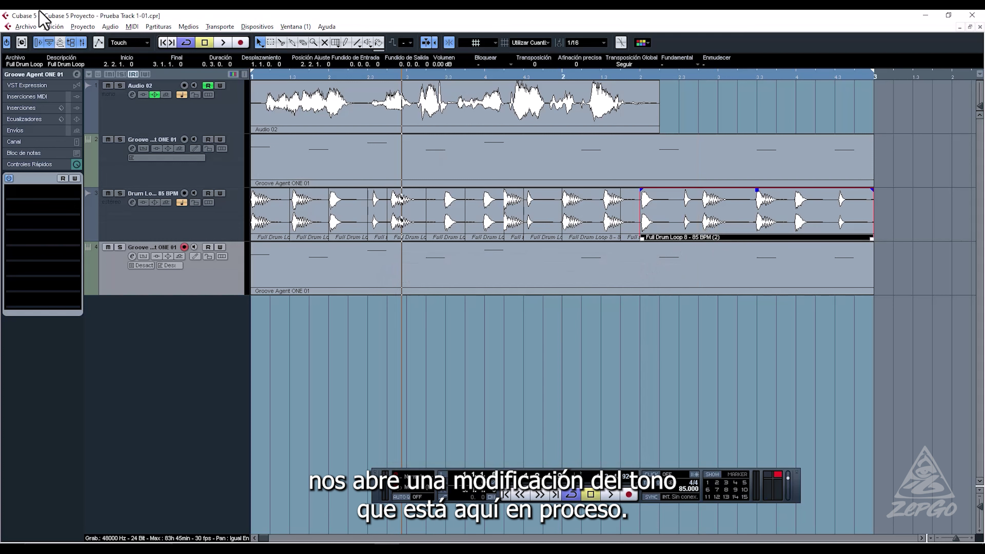
{"action": "left_click", "coordinate": [109, 27]}
{"action": "mouse_move", "coordinate": [121, 42]}
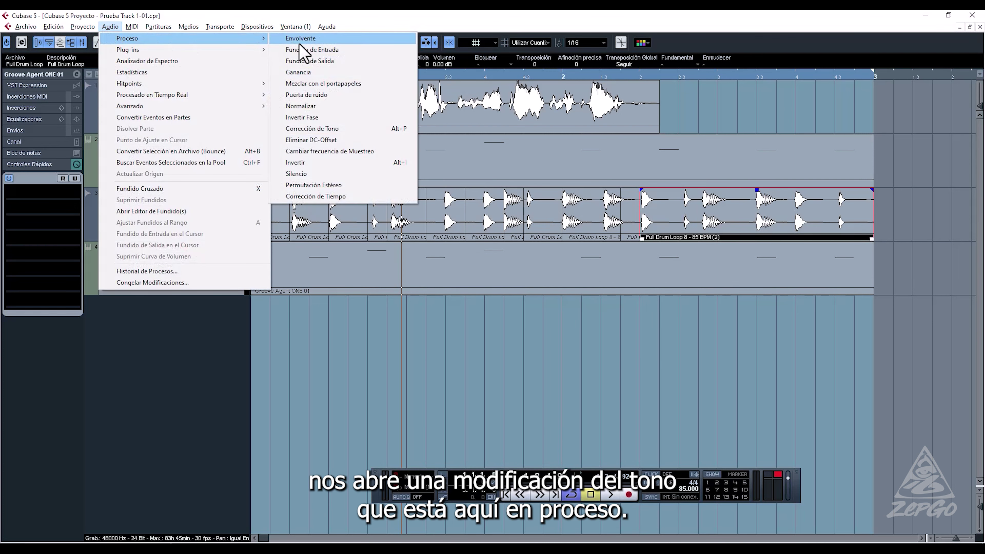
{"action": "left_click", "coordinate": [383, 130]}
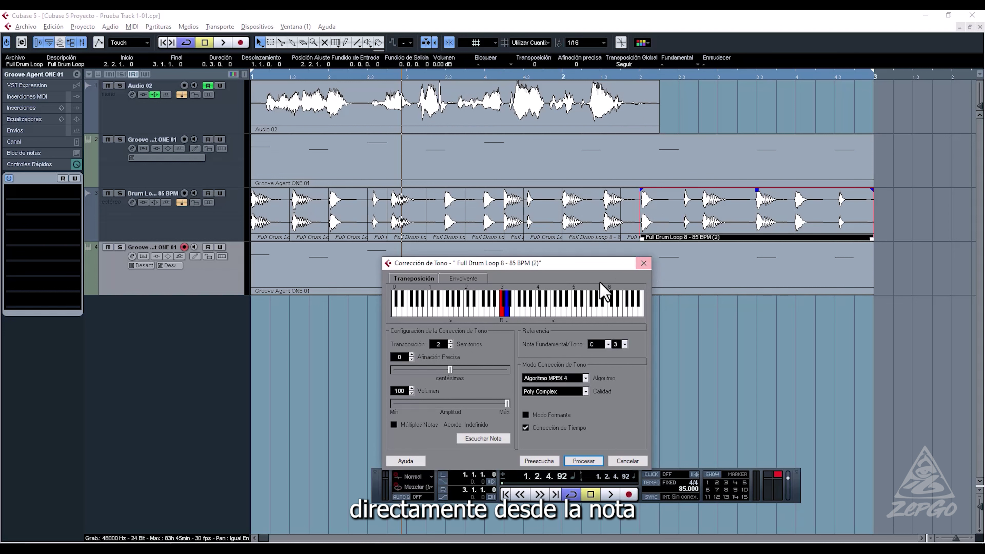
{"action": "left_click", "coordinate": [533, 461]}
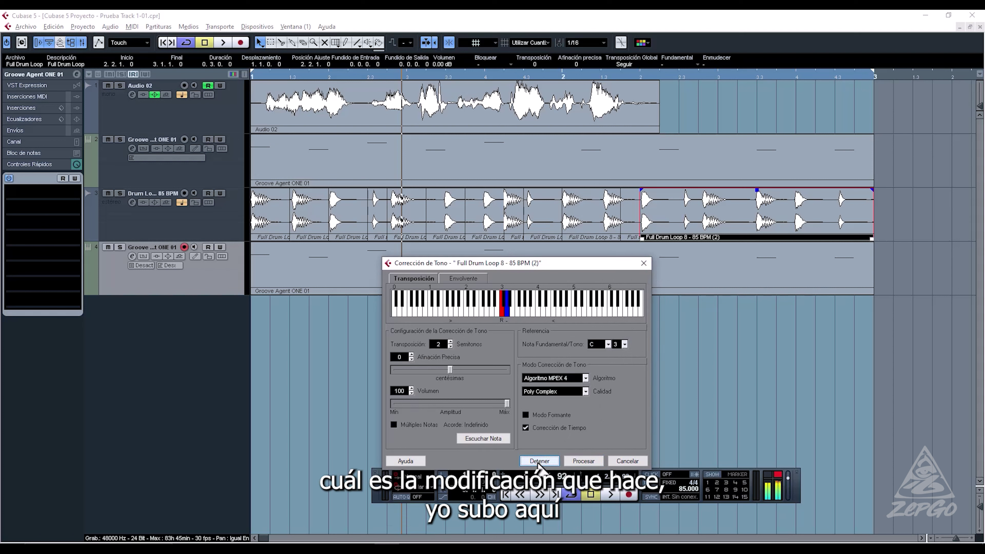
- Audition the drum loop at transpositions of 9, 2 and 0 semitones
{"action": "left_click", "coordinate": [528, 312]}
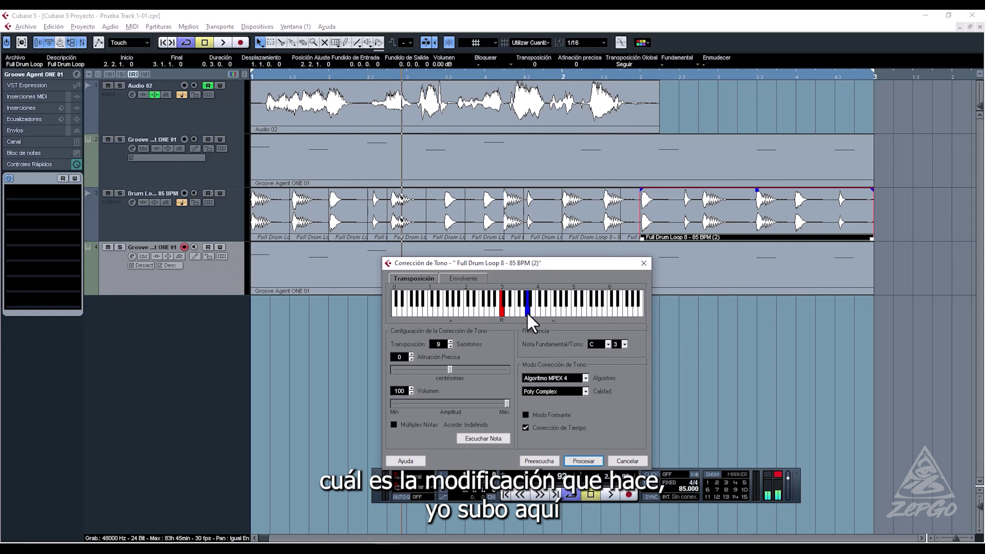
{"action": "left_click", "coordinate": [545, 461]}
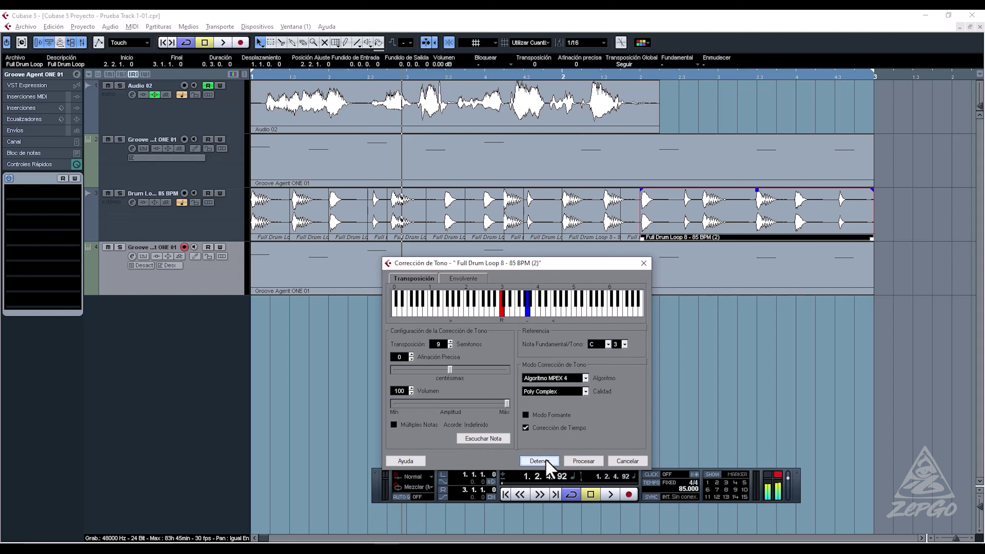
{"action": "left_click", "coordinate": [512, 308]}
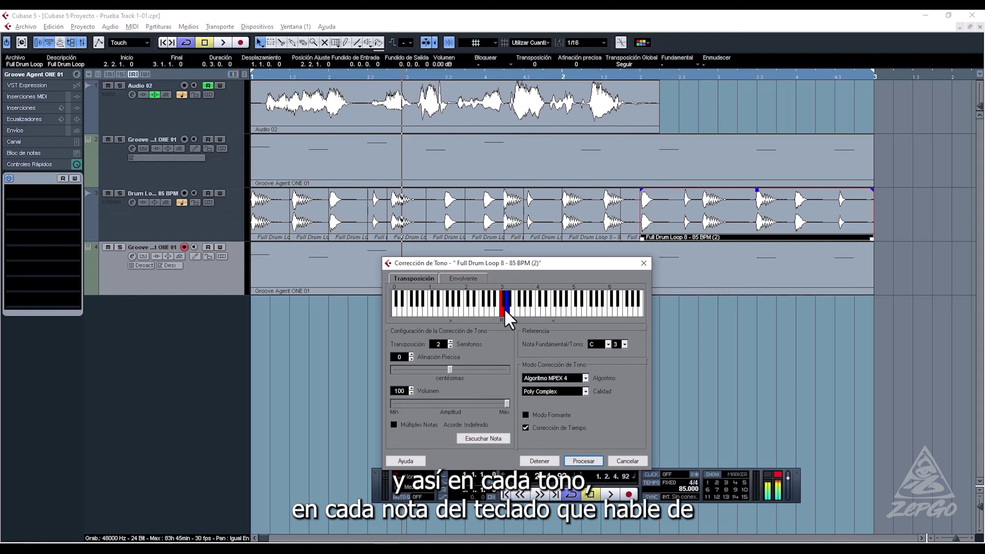
{"action": "left_click", "coordinate": [502, 311]}
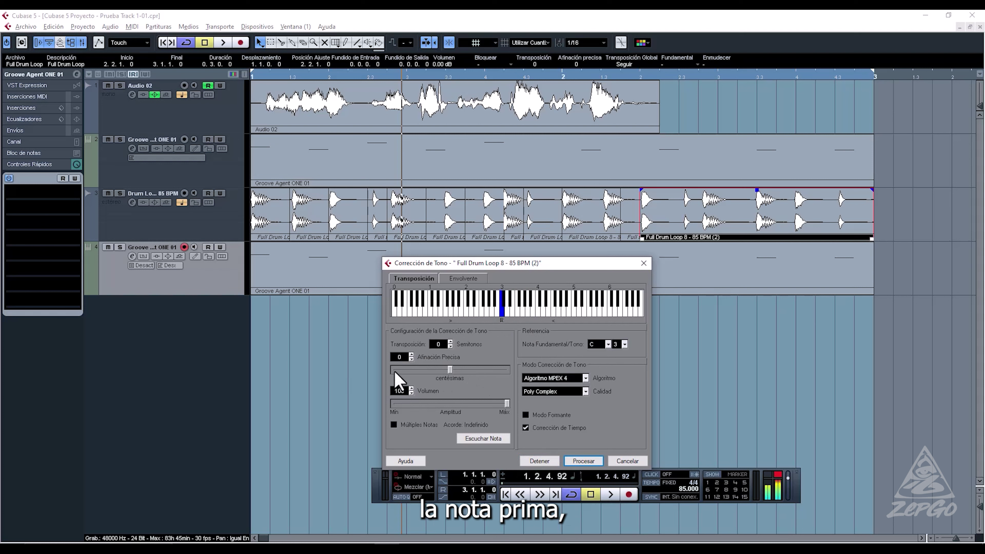
- Set the pitch correction quality to Solo Fast, and close the dialog without processing the drum loop
{"action": "left_click", "coordinate": [552, 395]}
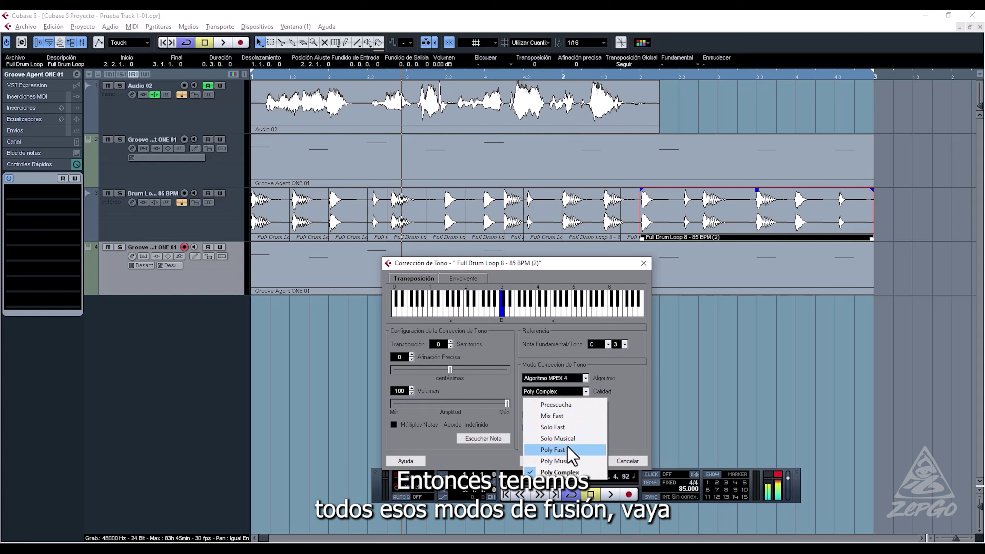
{"action": "left_click", "coordinate": [572, 428]}
{"action": "left_click", "coordinate": [567, 379]}
{"action": "left_click", "coordinate": [568, 393]}
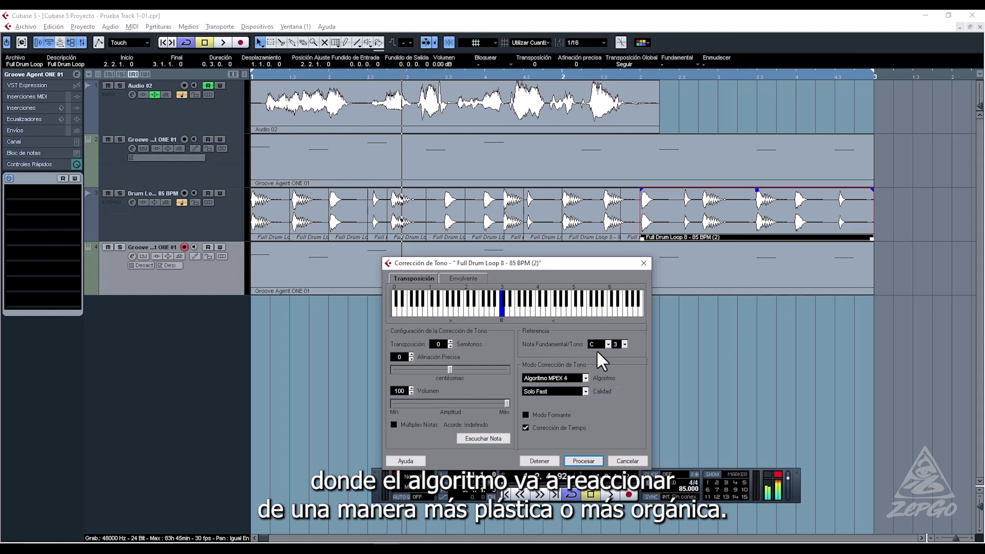
{"action": "left_click", "coordinate": [517, 307]}
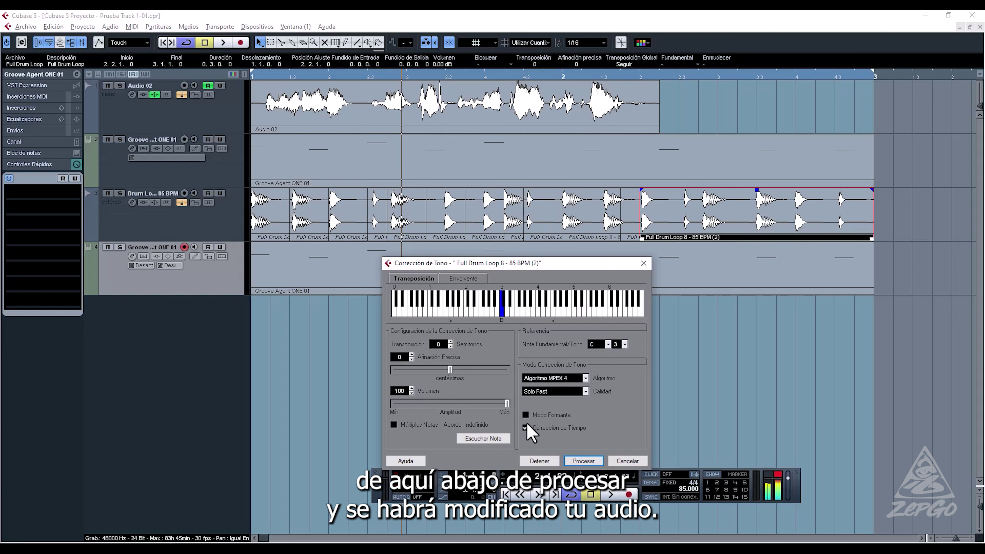
{"action": "left_click", "coordinate": [540, 461]}
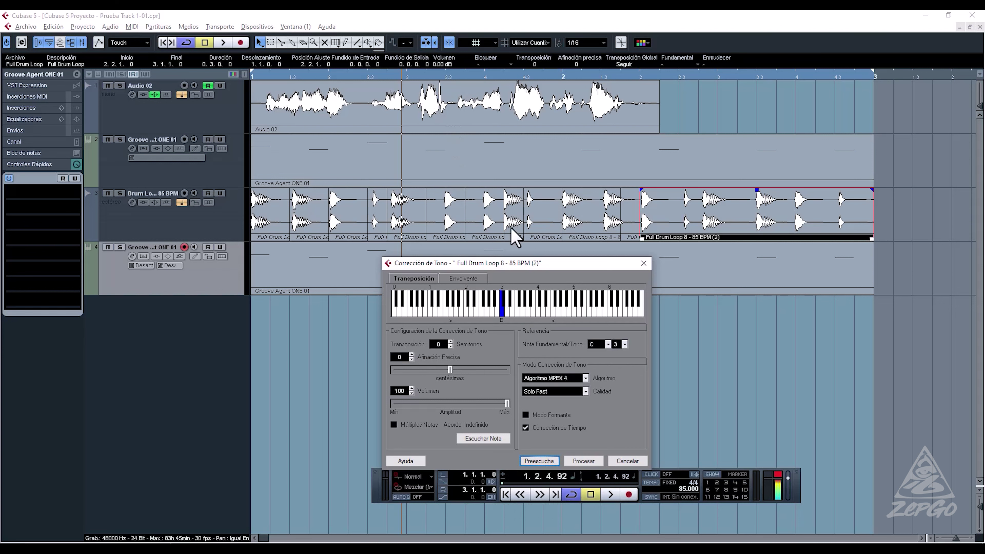
{"action": "left_click", "coordinate": [649, 268]}
- Open pitch correction for the Audio 02 voice event and preview it transposed up 7 semitones
{"action": "left_click", "coordinate": [422, 112]}
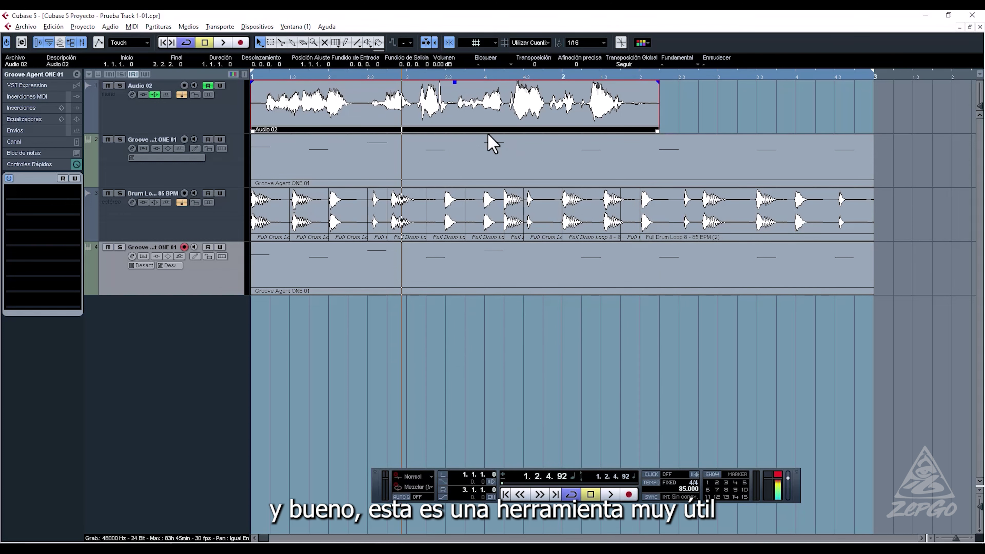
{"action": "key", "text": "space"}
{"action": "key", "text": "space"}
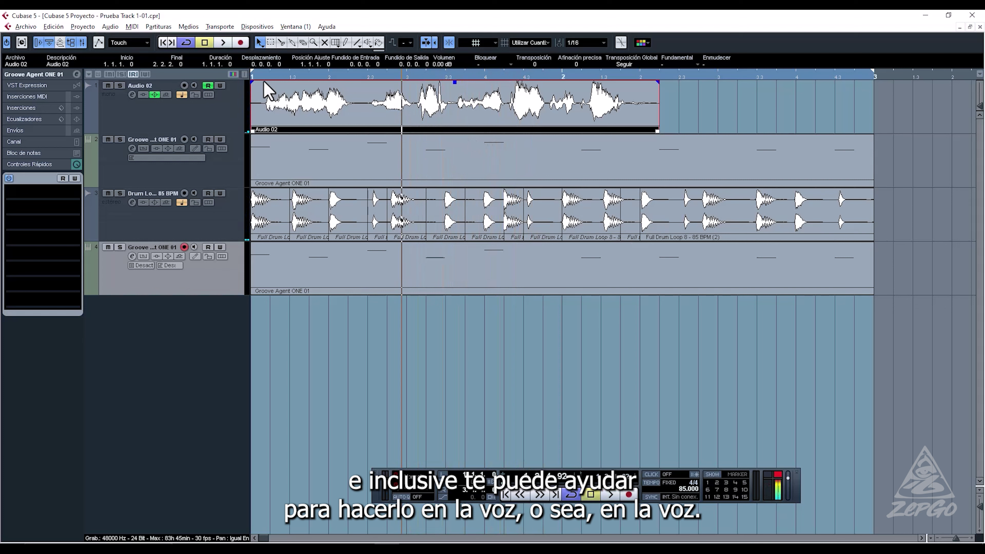
{"action": "left_click", "coordinate": [110, 28]}
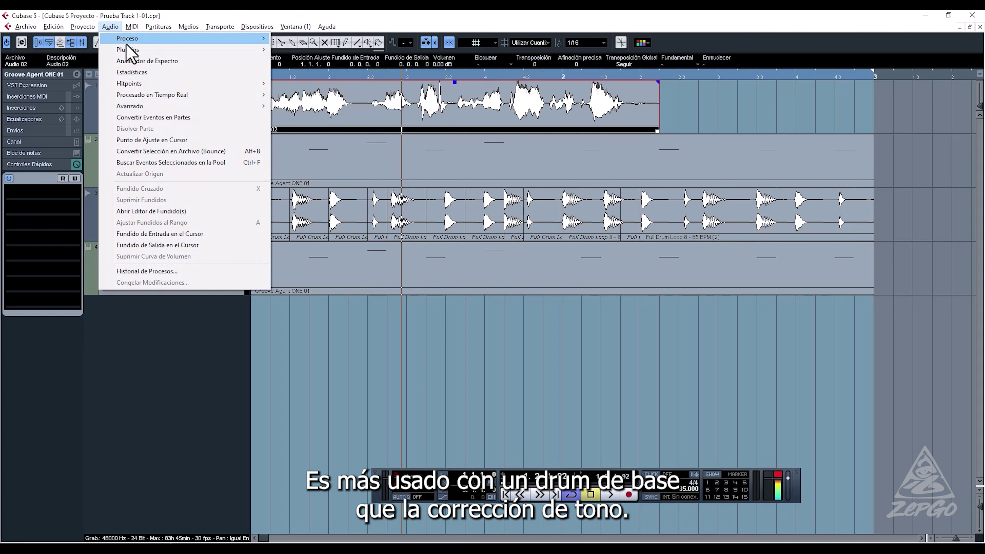
{"action": "mouse_move", "coordinate": [241, 39]}
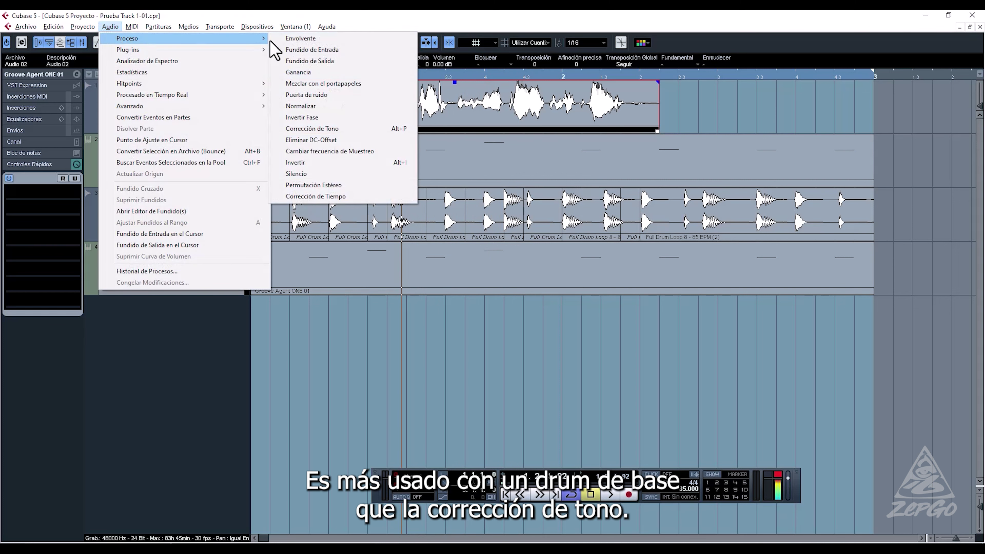
{"action": "left_click", "coordinate": [397, 131]}
{"action": "left_click", "coordinate": [521, 313]}
{"action": "left_click", "coordinate": [540, 461]}
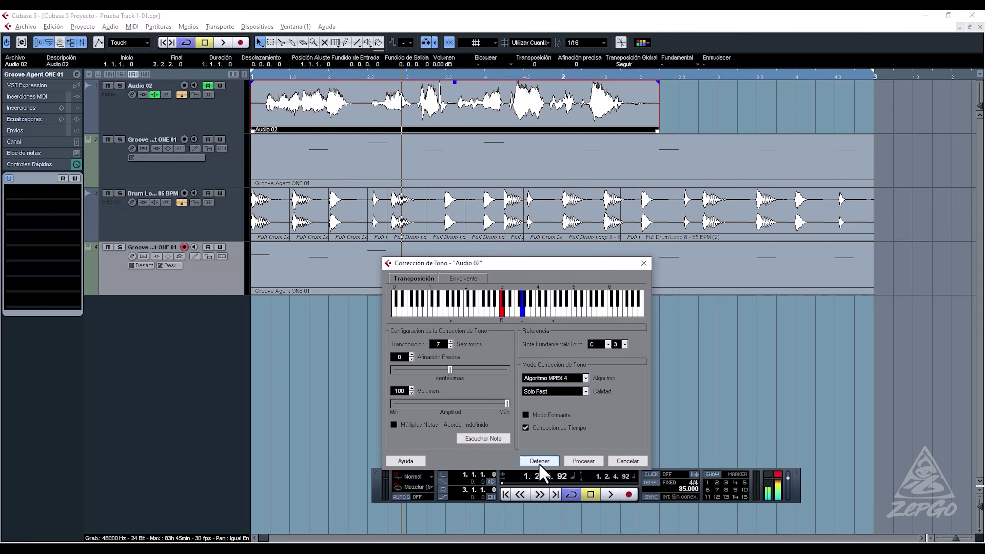
- Audition the voice at -12 semitones, then set the transposition to -5 semitones and stop the preview
{"action": "left_click", "coordinate": [466, 310]}
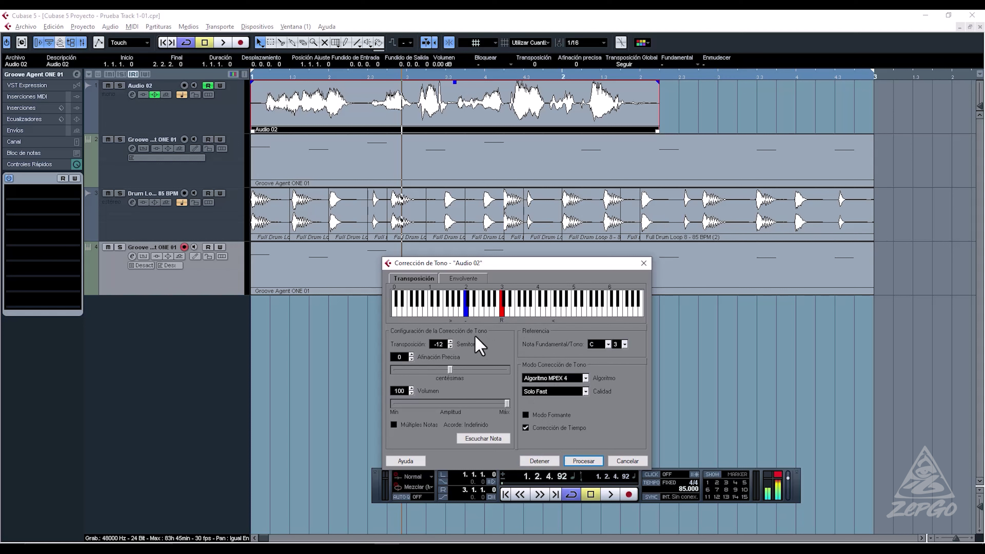
{"action": "left_click", "coordinate": [486, 315]}
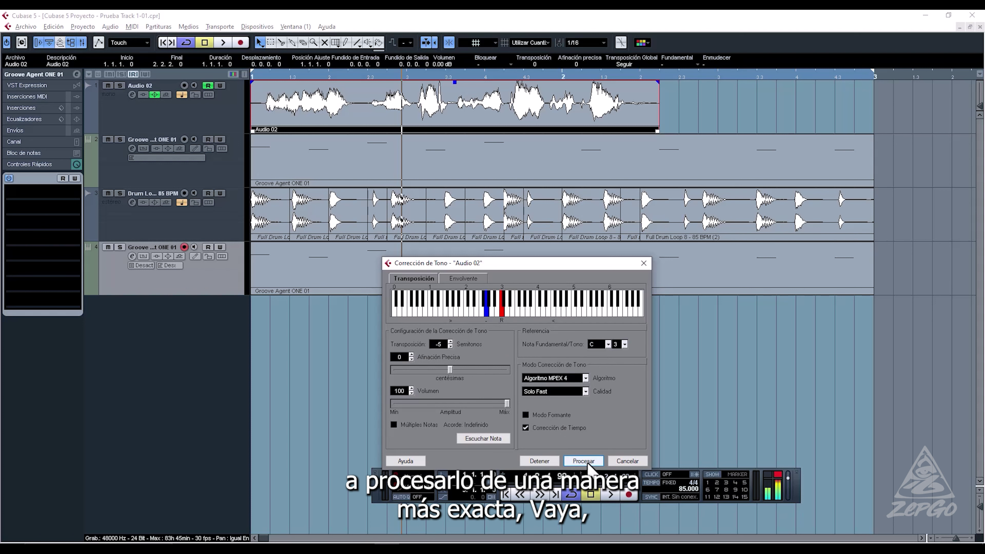
{"action": "left_click", "coordinate": [540, 462]}
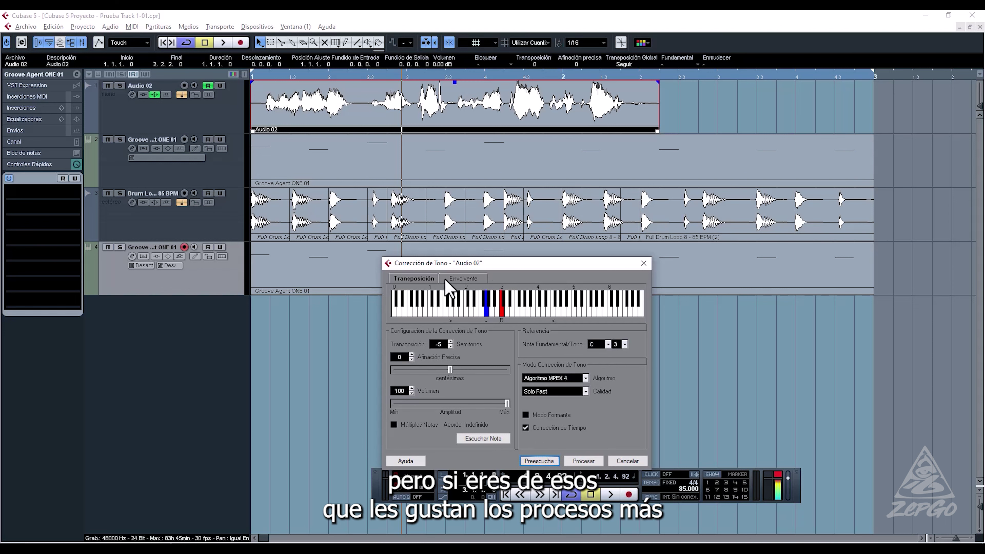
- Switch the voice's pitch correction to envelope mode and set the interval to 12 semitones
{"action": "left_click", "coordinate": [465, 281]}
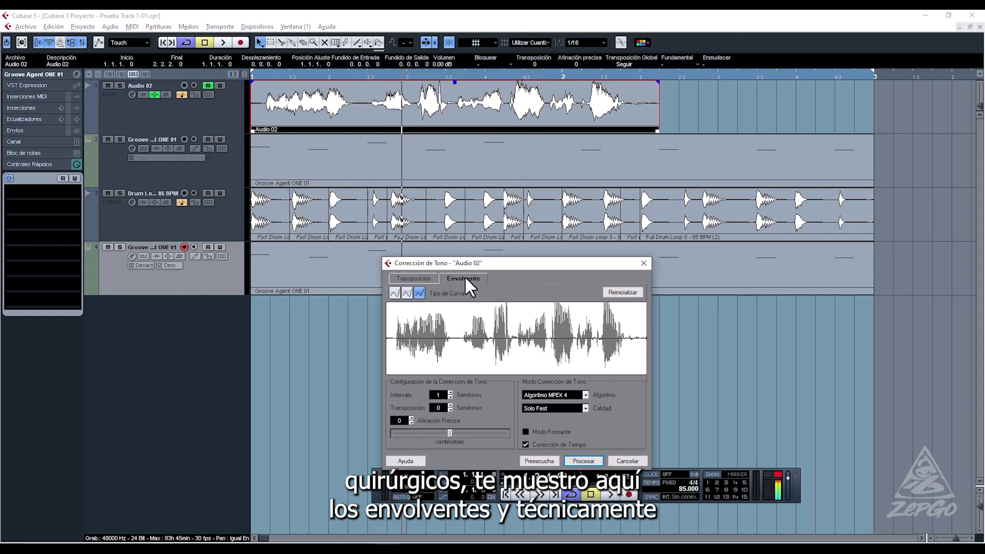
{"action": "left_click", "coordinate": [402, 281]}
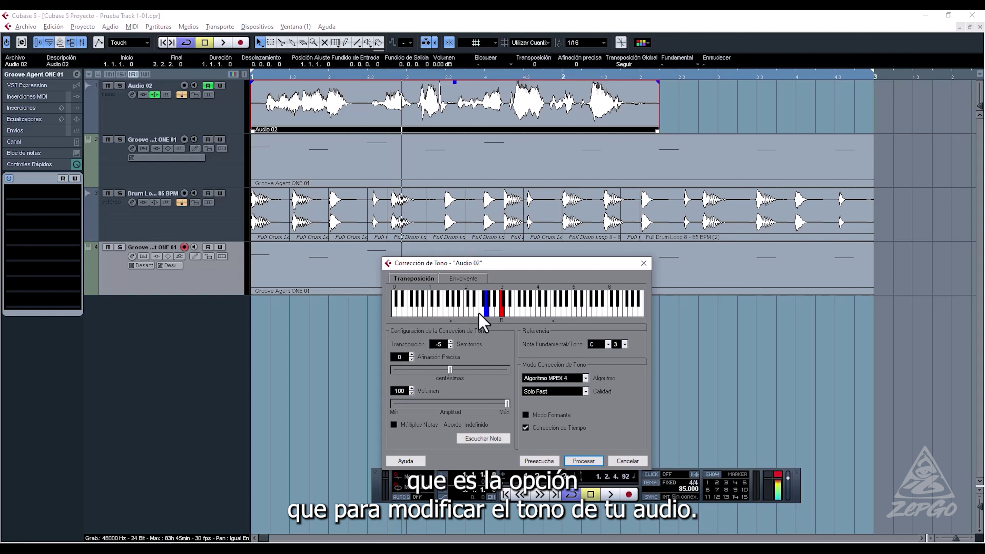
{"action": "left_click", "coordinate": [472, 282]}
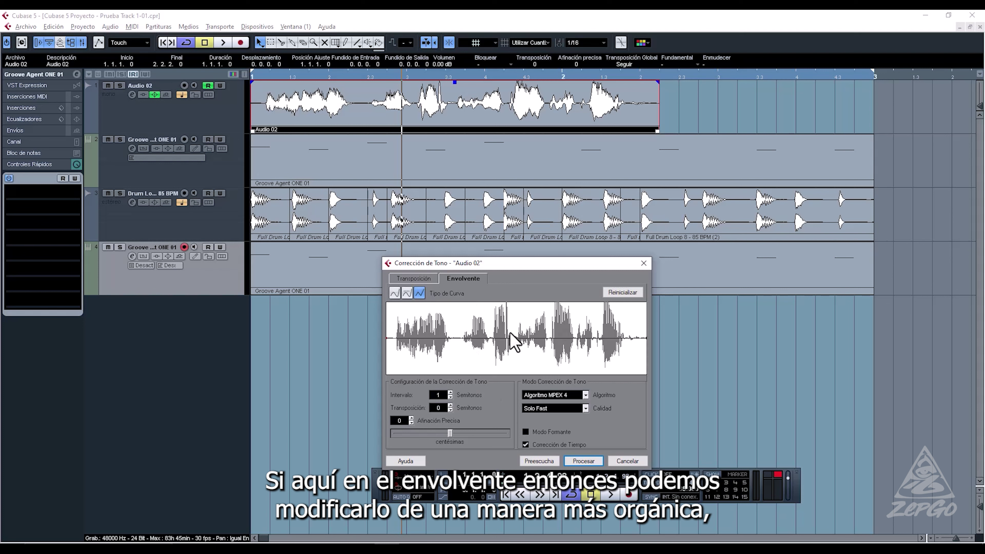
{"action": "left_click", "coordinate": [439, 395]}
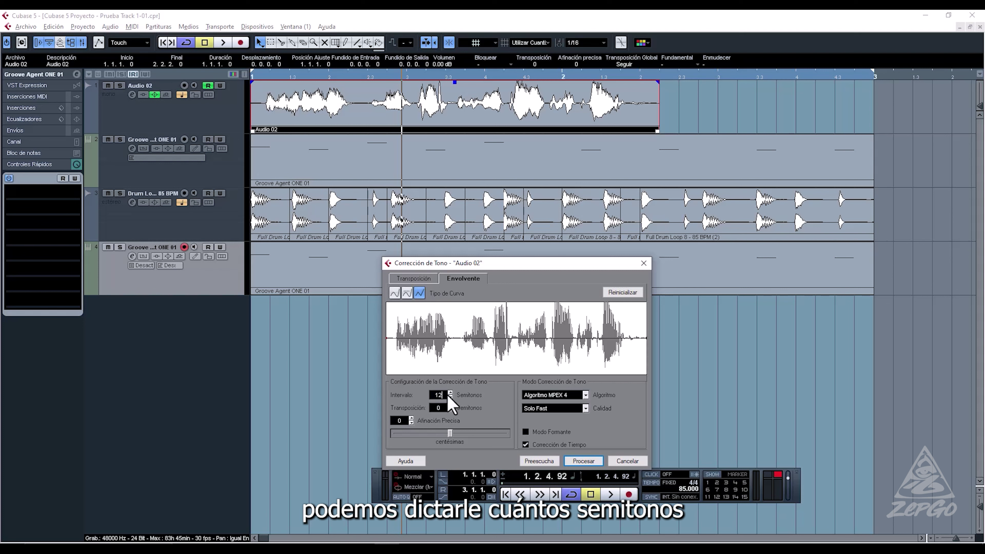
{"action": "key", "text": "Return"}
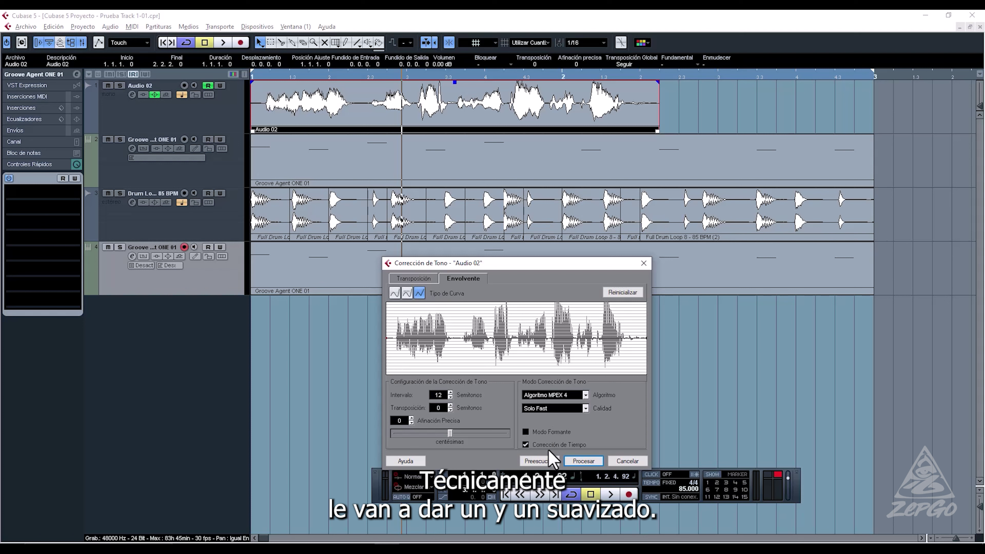
- Try the envelope's end point at about 9 semitones 65 cents and at -5 semitones -45 cents while previewing, and reset the curve
{"action": "left_click_drag", "start_coordinate": [647, 337], "coordinate": [646, 309]}
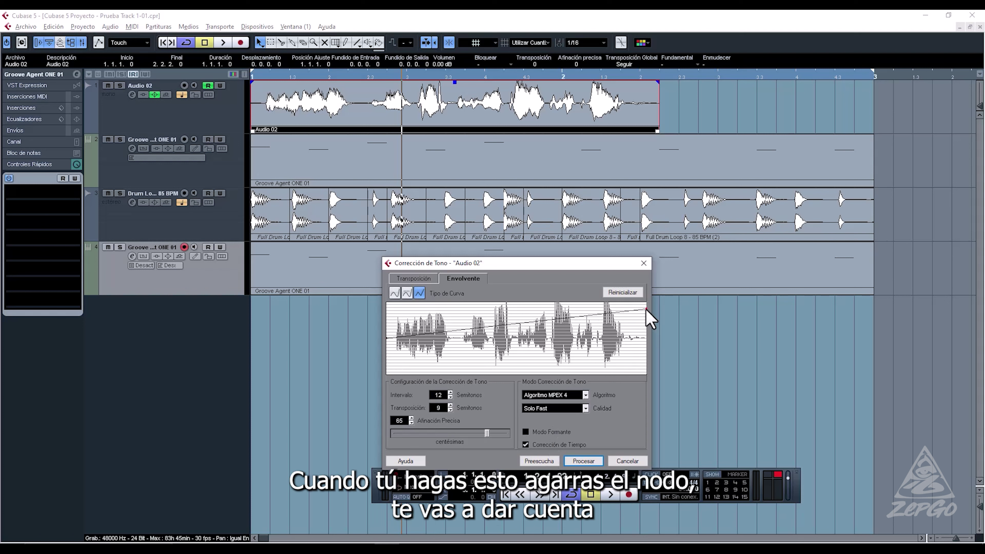
{"action": "left_click", "coordinate": [540, 462]}
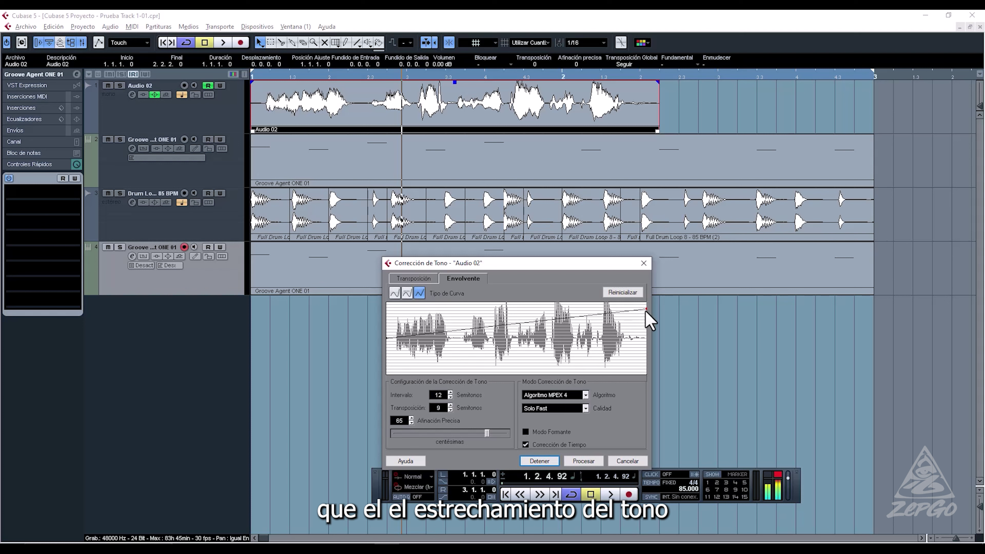
{"action": "left_click_drag", "start_coordinate": [645, 311], "coordinate": [646, 356]}
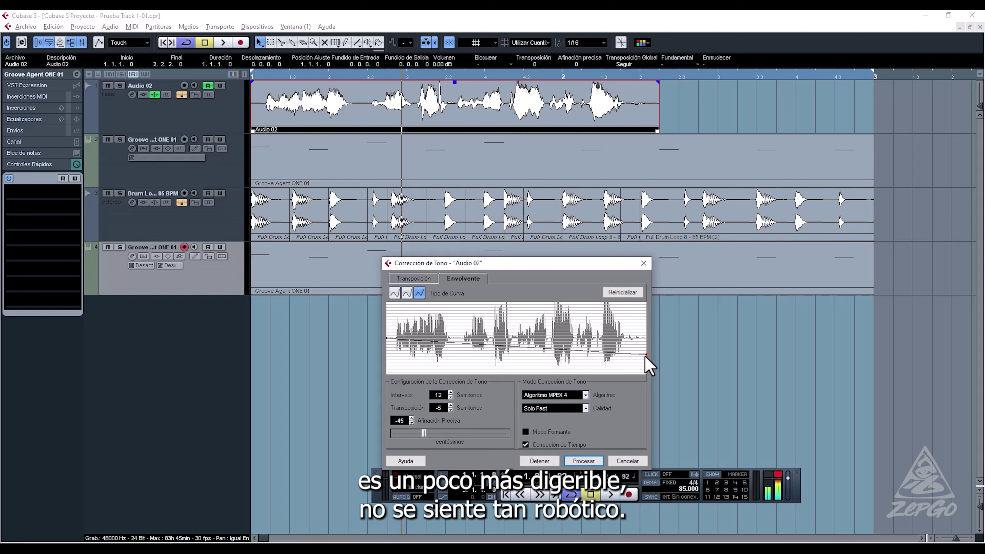
{"action": "left_click", "coordinate": [538, 461]}
{"action": "left_click", "coordinate": [623, 294]}
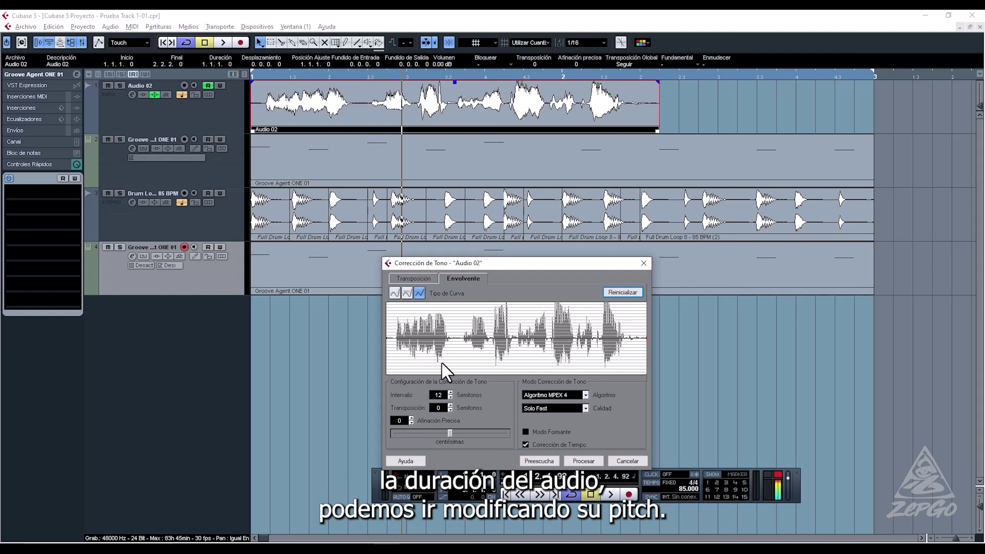
- Try a rising envelope from -12 semitones at the start to about 9 semitones 31 cents at the end, and reset the curve
{"action": "left_click_drag", "start_coordinate": [389, 338], "coordinate": [397, 376]}
{"action": "left_click", "coordinate": [539, 461]}
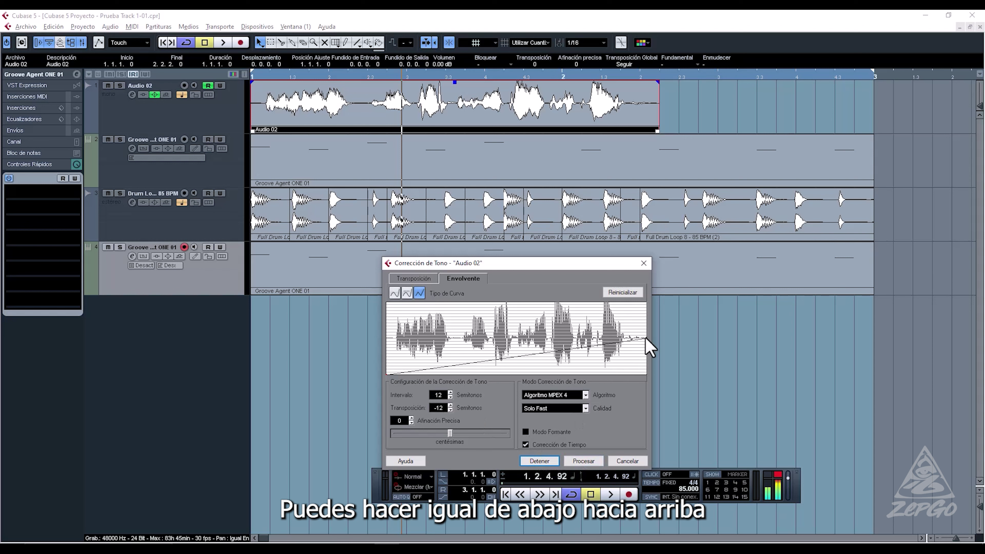
{"action": "left_click_drag", "start_coordinate": [647, 339], "coordinate": [653, 312]}
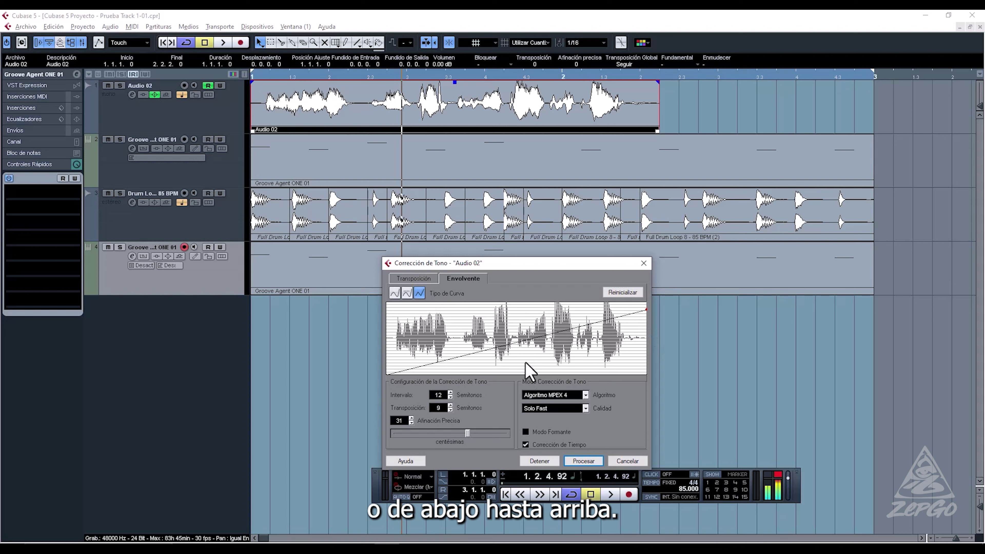
{"action": "left_click", "coordinate": [619, 295]}
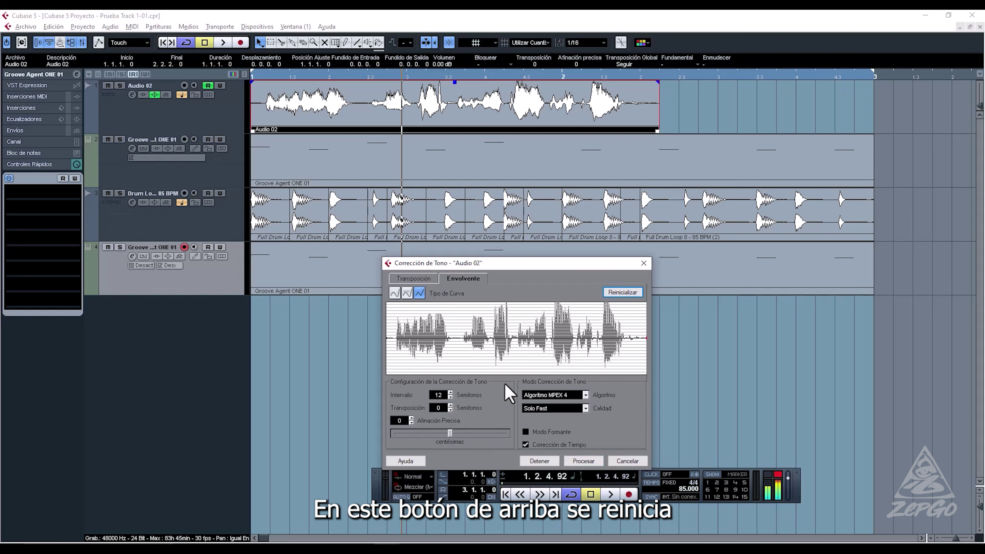
- Raise the pitch envelope's end point to about 4 semitones and 78 cents
{"action": "left_click_drag", "start_coordinate": [645, 341], "coordinate": [643, 344]}
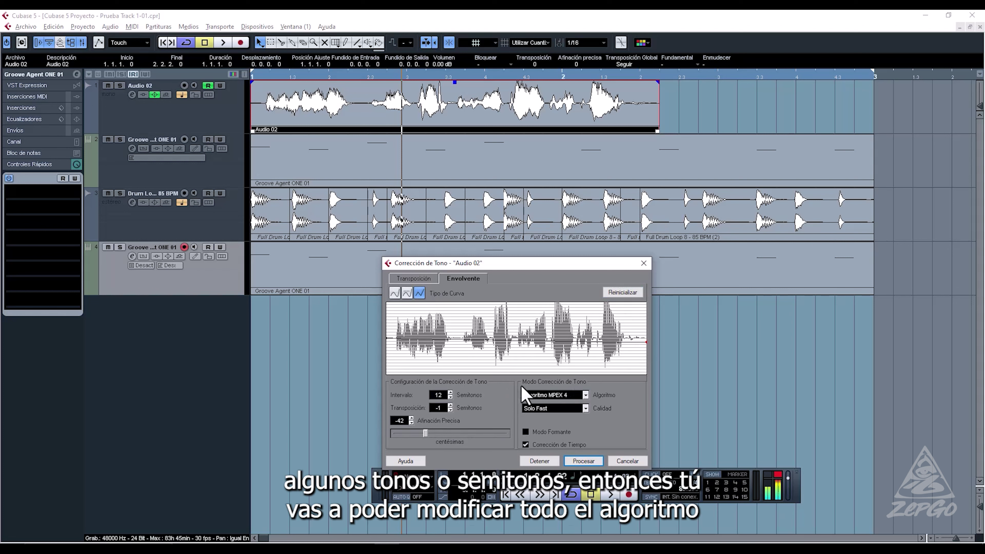
{"action": "left_click_drag", "start_coordinate": [644, 343], "coordinate": [646, 324]}
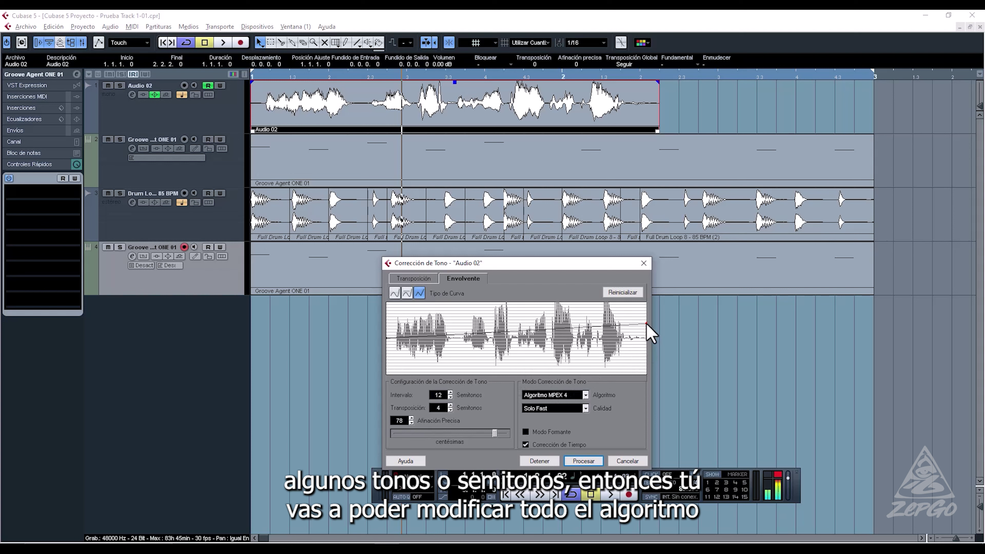
- Shape the voice's pitch envelope from about 3 semitones 60 cents at the start to -2 semitones -43 cents at the end, and process it
{"action": "left_click_drag", "start_coordinate": [389, 339], "coordinate": [387, 328]}
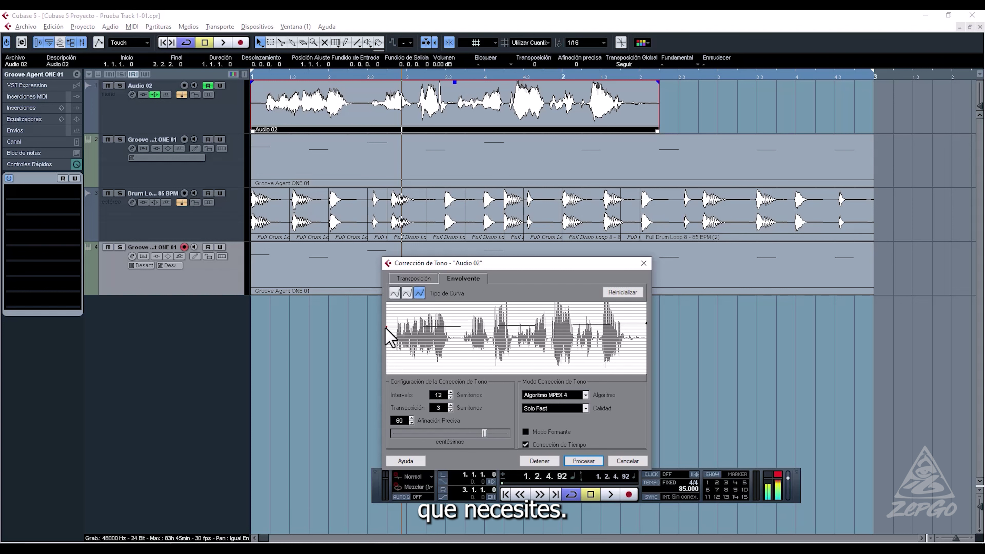
{"action": "mouse_move", "coordinate": [646, 324]}
{"action": "left_mouse_down"}
{"action": "mouse_move", "coordinate": [642, 335]}
{"action": "mouse_move", "coordinate": [647, 326]}
{"action": "left_mouse_up"}
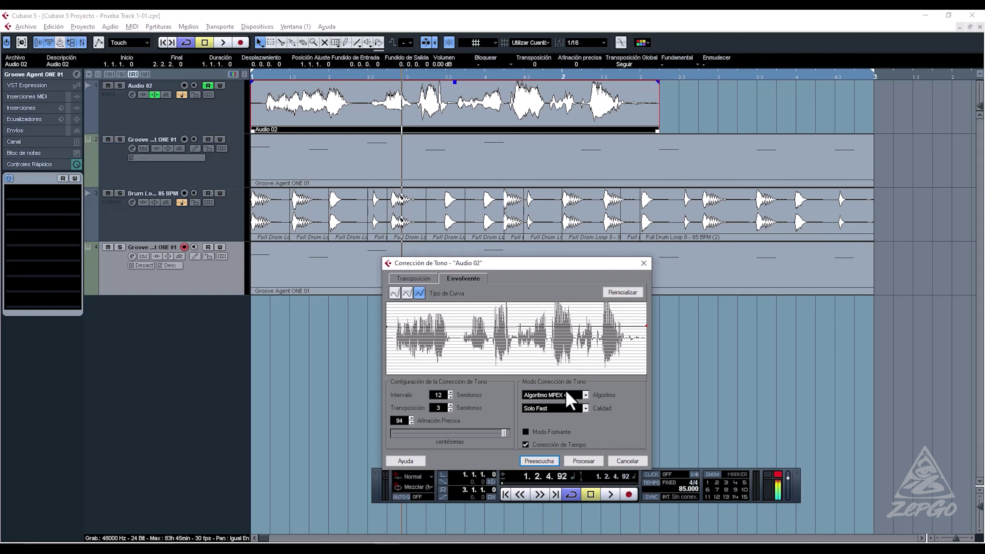
{"action": "left_click_drag", "start_coordinate": [484, 261], "coordinate": [584, 252]}
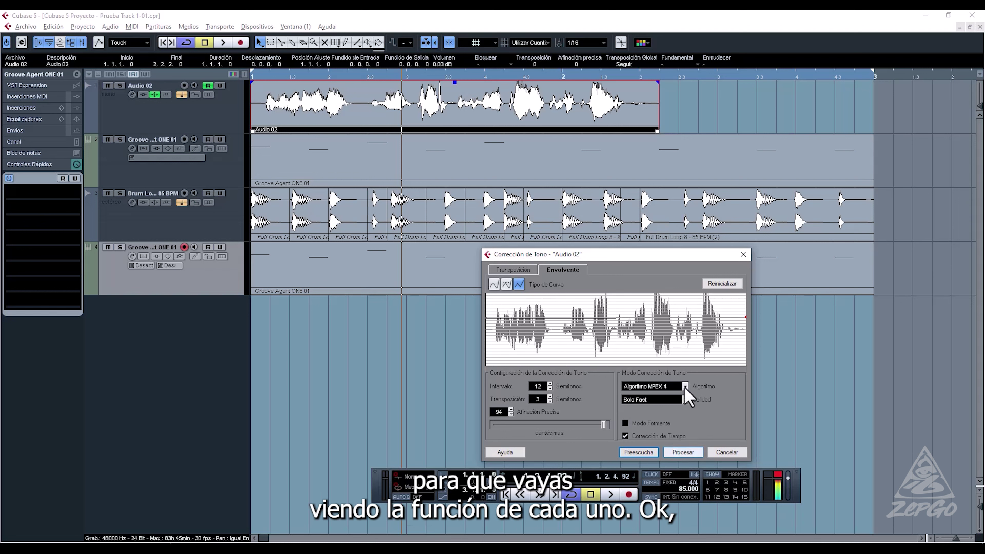
{"action": "left_click_drag", "start_coordinate": [745, 318], "coordinate": [745, 337]}
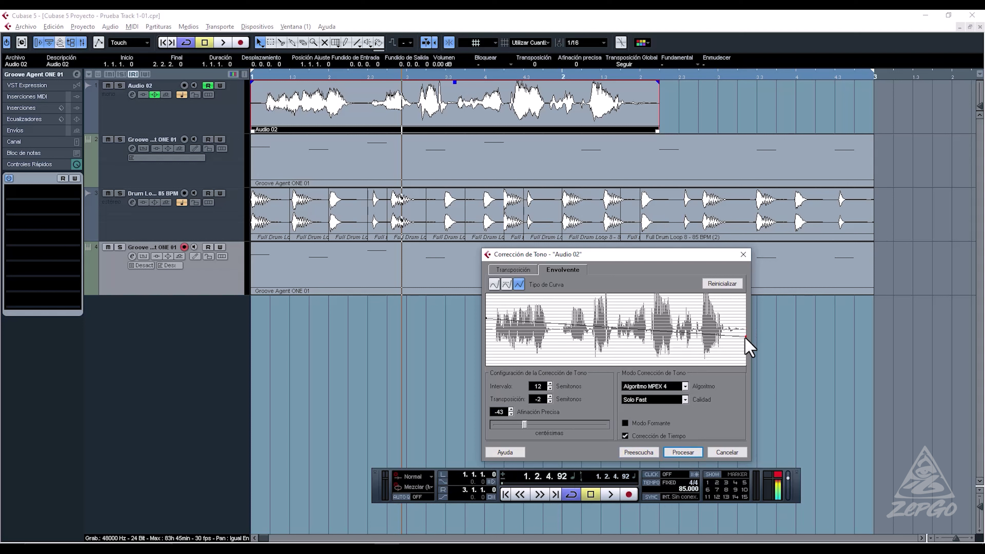
{"action": "left_click", "coordinate": [683, 452]}
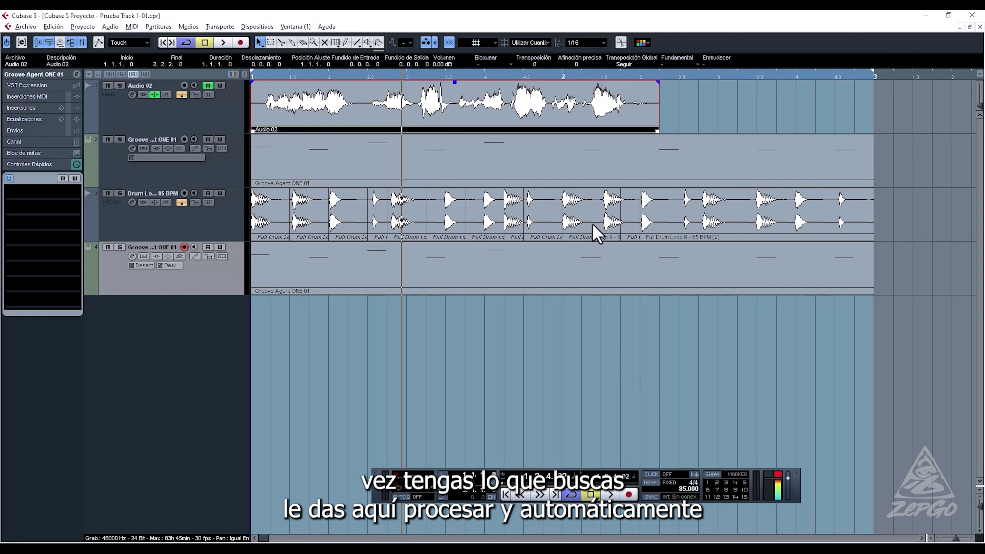
- Play the processed voice from the project start with the Audio 02 track soloed, and stop playback
{"action": "left_click", "coordinate": [254, 79]}
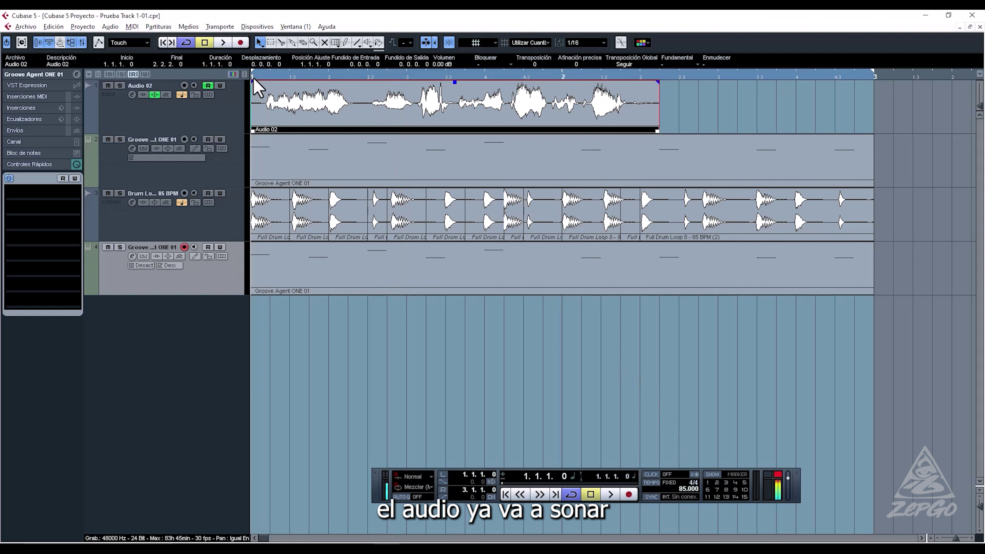
{"action": "key", "text": "space"}
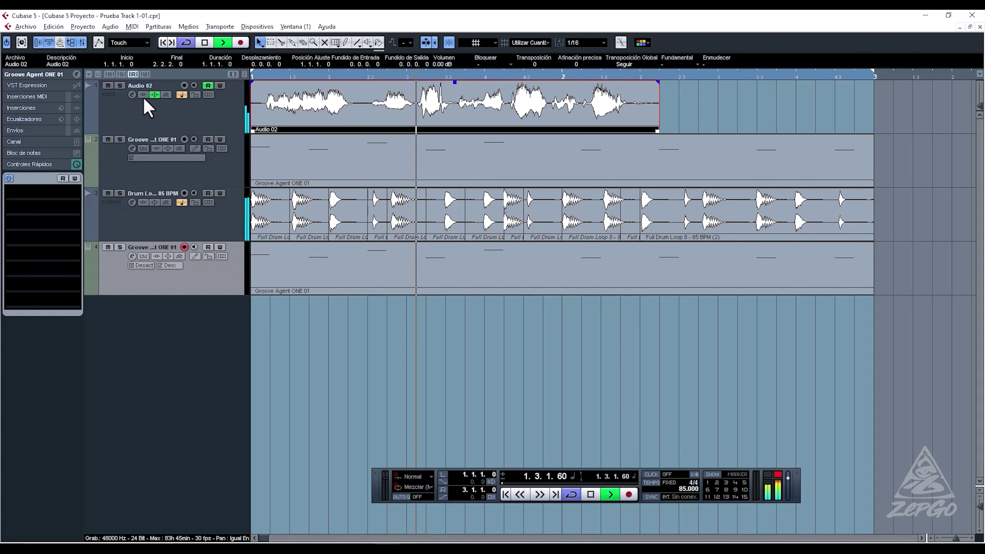
{"action": "left_click", "coordinate": [120, 86]}
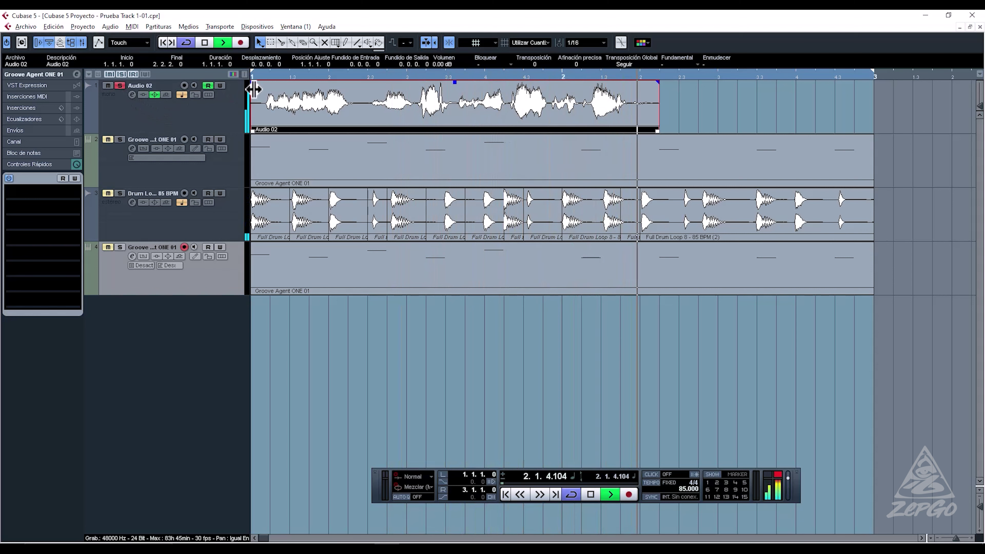
{"action": "left_click", "coordinate": [265, 77]}
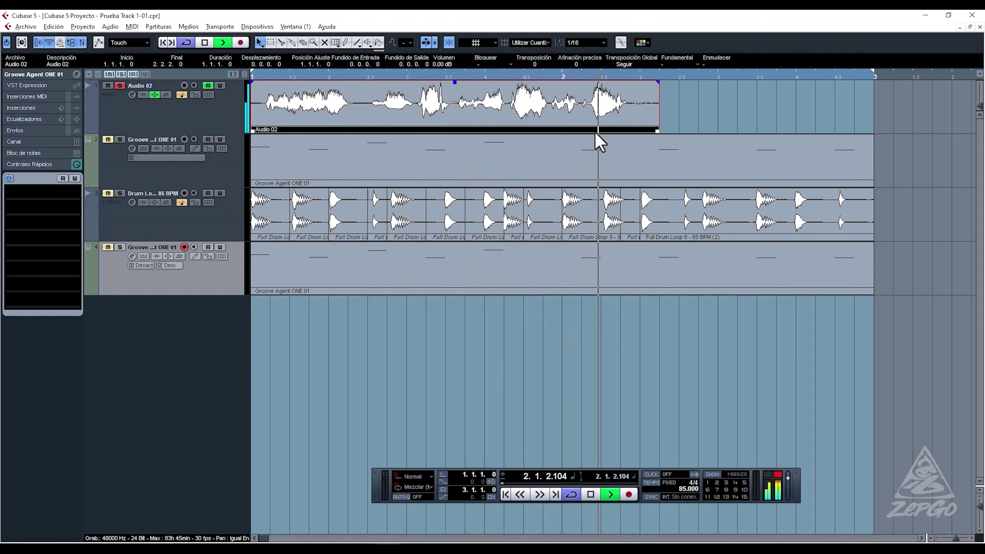
{"action": "key", "text": "space"}
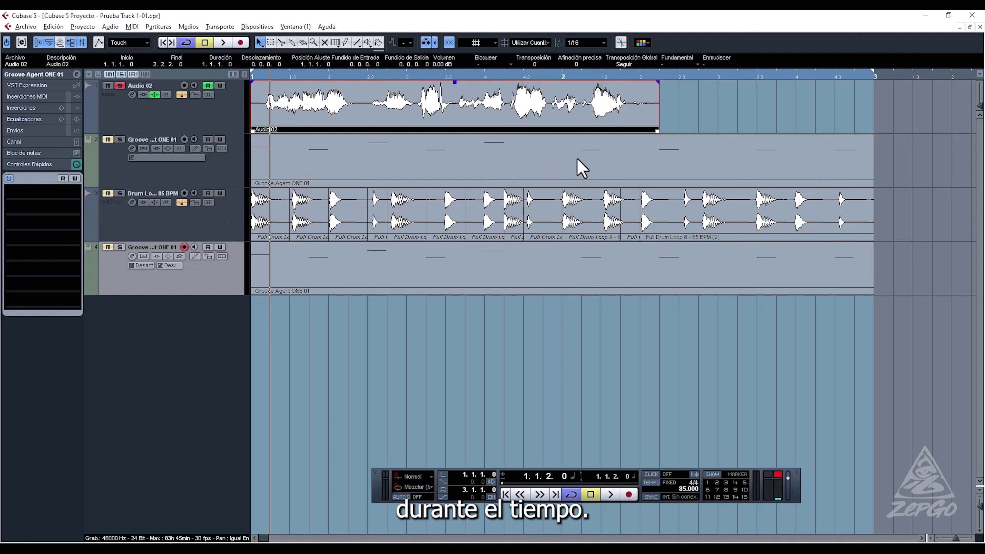
- Deselect the voice event and look through the project's edit history
{"action": "left_click", "coordinate": [698, 114]}
{"action": "key", "text": "g"}
{"action": "key", "text": "g"}
{"action": "key", "text": "g"}
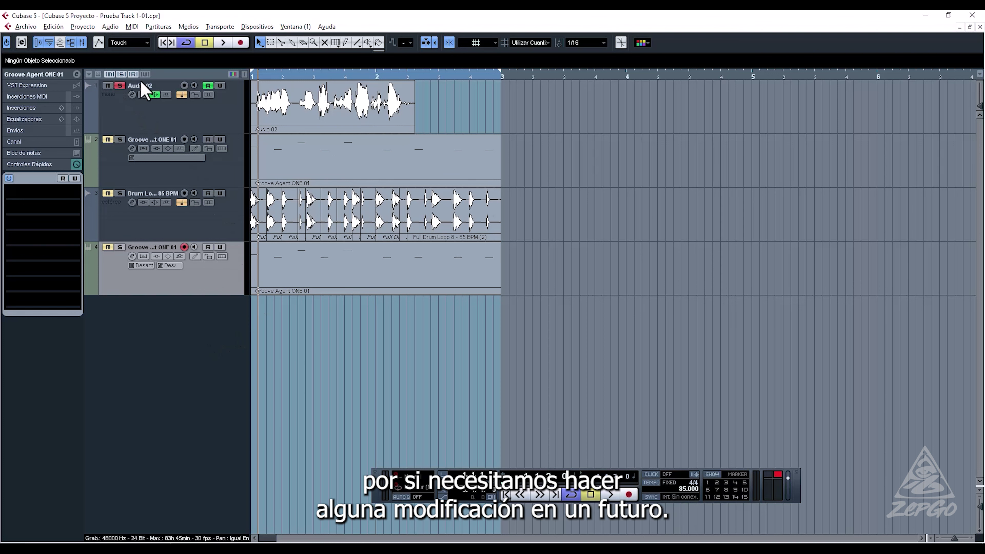
{"action": "left_click", "coordinate": [47, 27]}
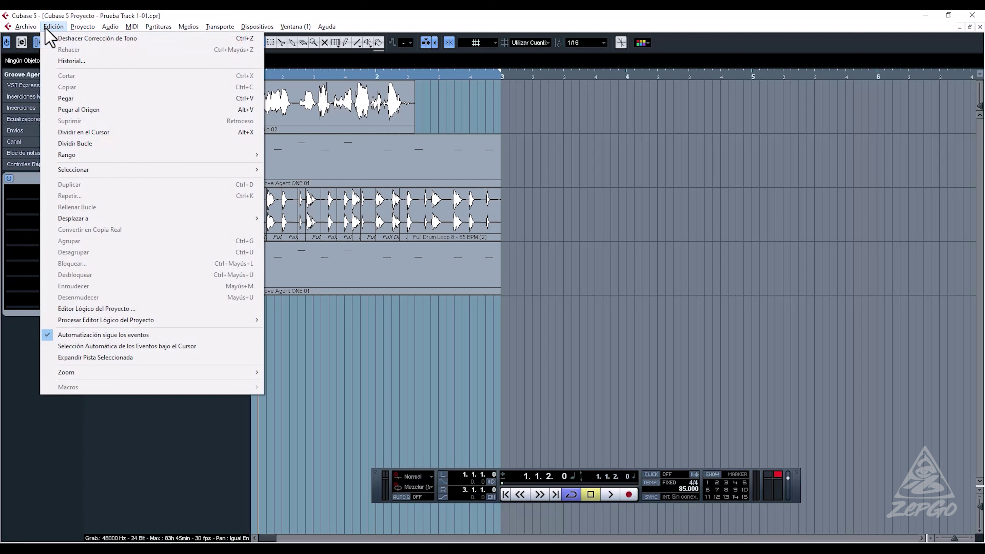
{"action": "left_click", "coordinate": [87, 62]}
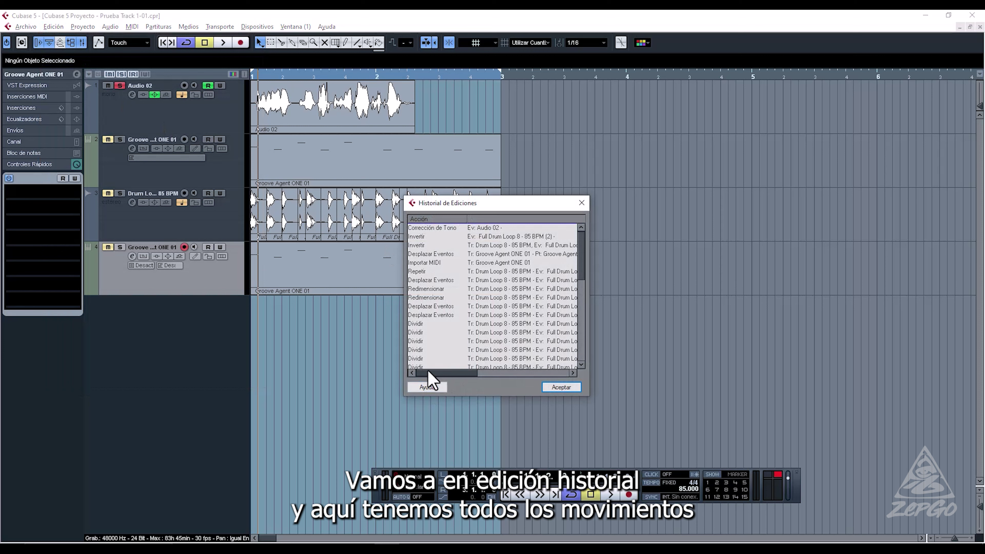
{"action": "left_click_drag", "start_coordinate": [582, 267], "coordinate": [573, 307]}
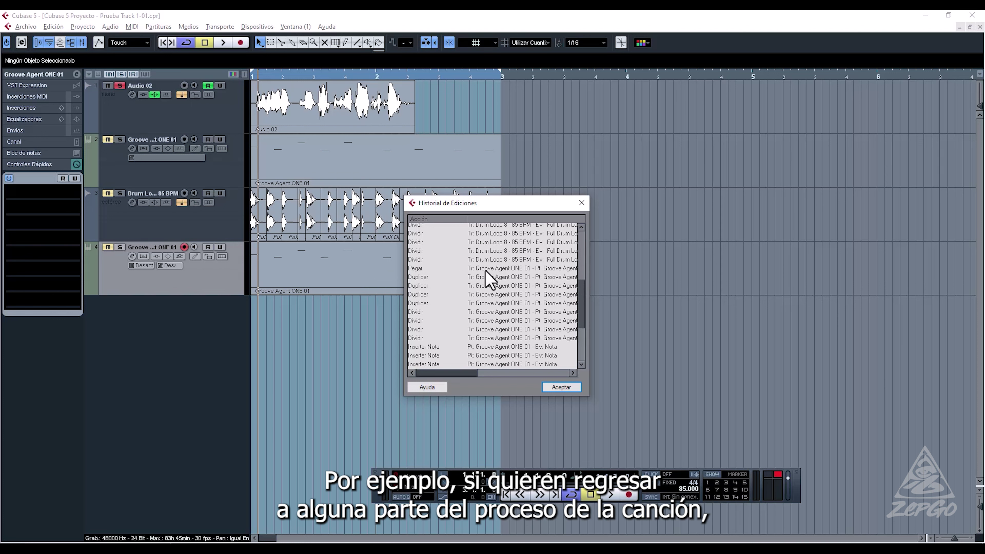
- Roll the project back in the edit history to the Groove Agent paste and the earliest track deletion, and restore it to the Audio 02 pitch correction
{"action": "left_click", "coordinate": [488, 276]}
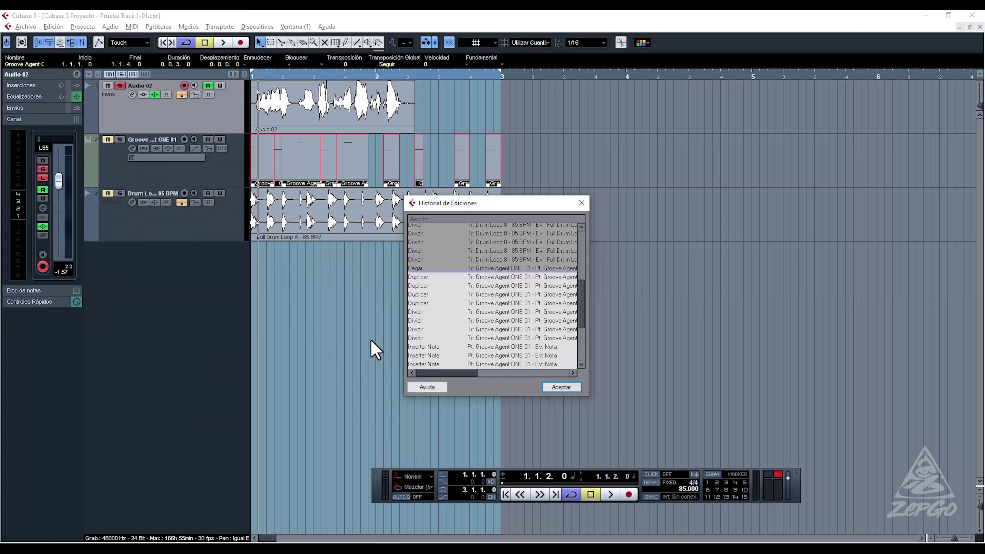
{"action": "left_click_drag", "start_coordinate": [581, 308], "coordinate": [583, 349]}
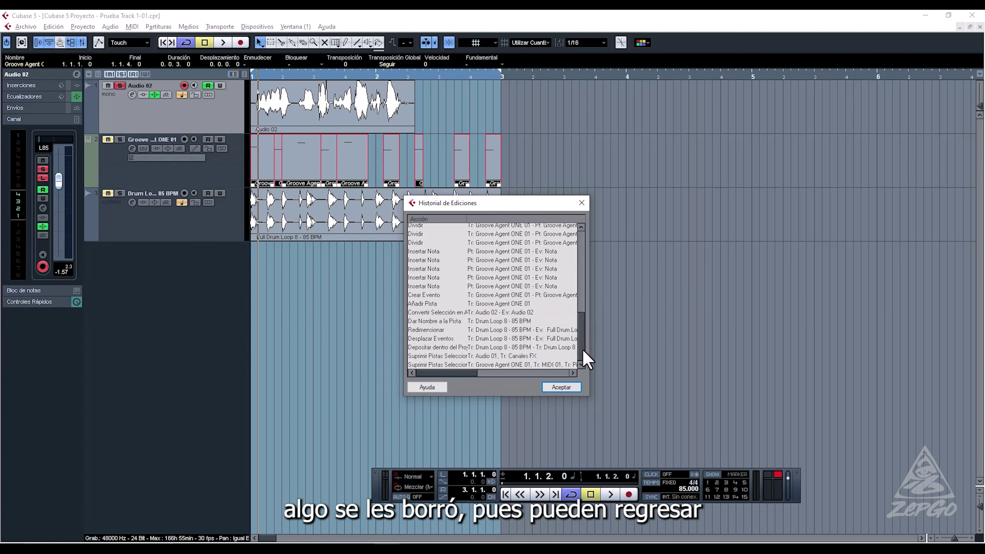
{"action": "left_click", "coordinate": [436, 365]}
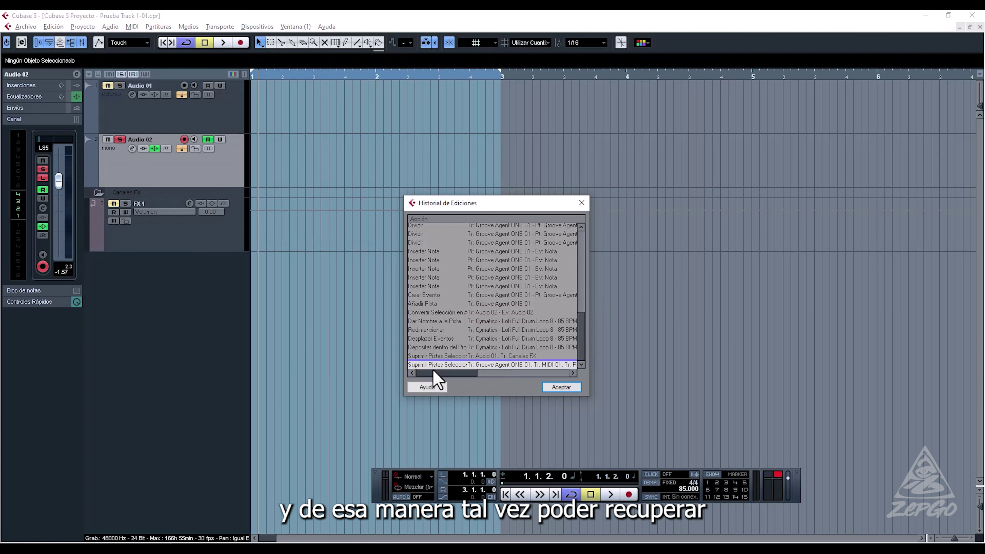
{"action": "left_click", "coordinate": [468, 357]}
{"action": "left_click", "coordinate": [478, 365]}
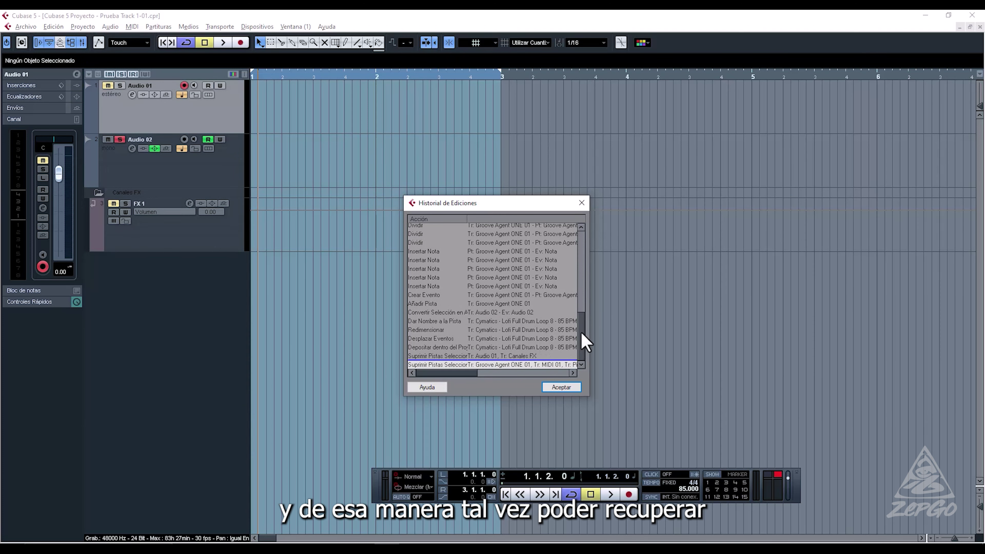
{"action": "left_click_drag", "start_coordinate": [582, 334], "coordinate": [582, 234]}
{"action": "left_click", "coordinate": [514, 228]}
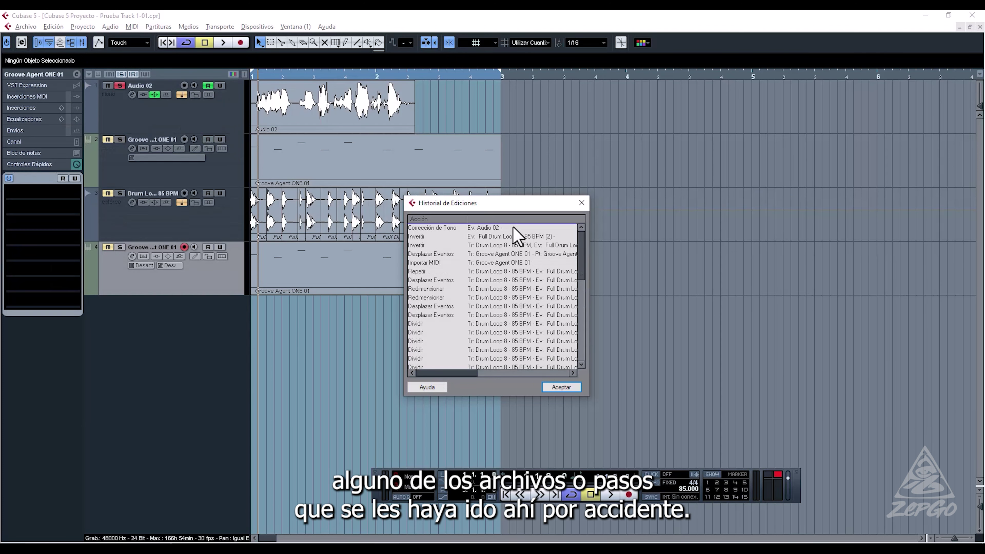
{"action": "left_click_drag", "start_coordinate": [581, 251], "coordinate": [598, 367]}
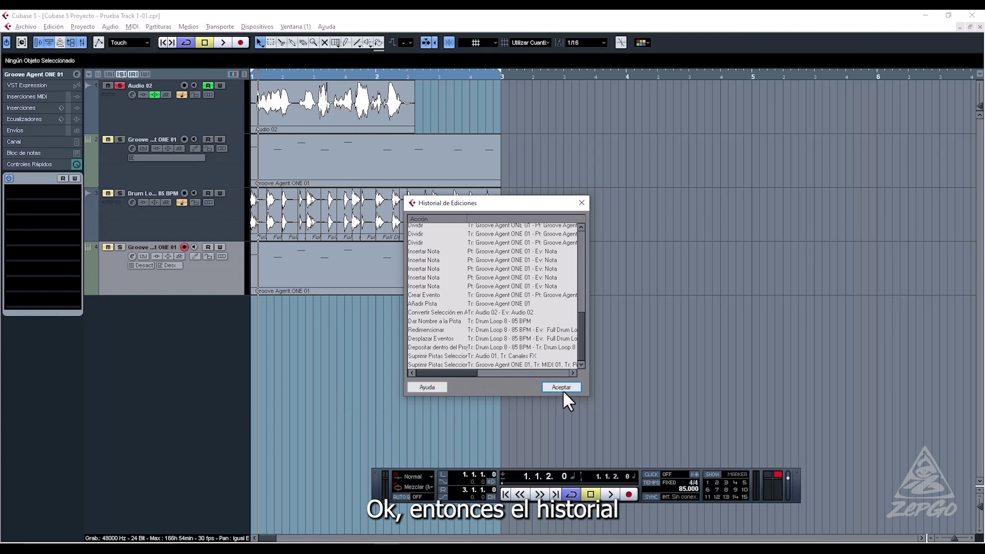
{"action": "left_click", "coordinate": [581, 203]}
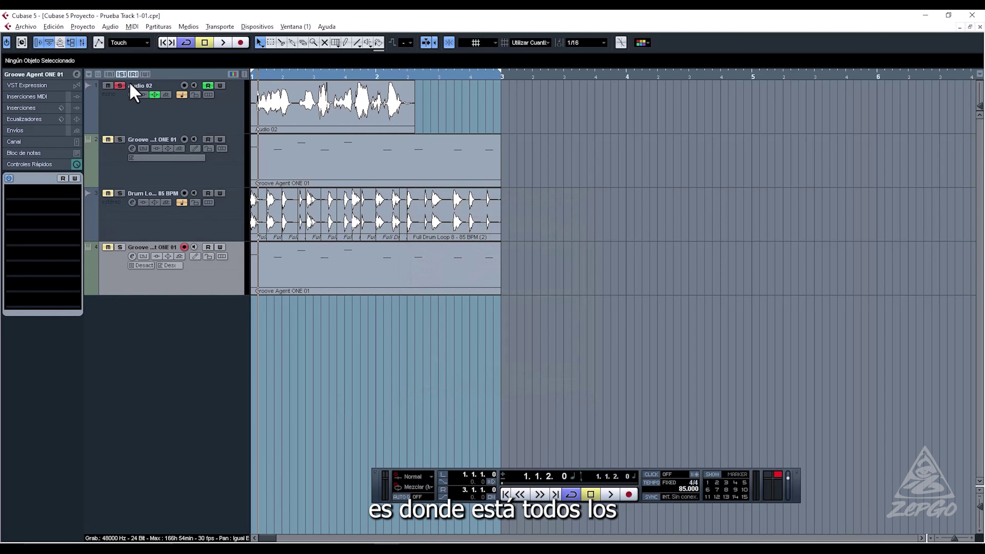
- Examine which editing commands are available with nothing selected and with the Audio 02 event selected
{"action": "left_click", "coordinate": [65, 27]}
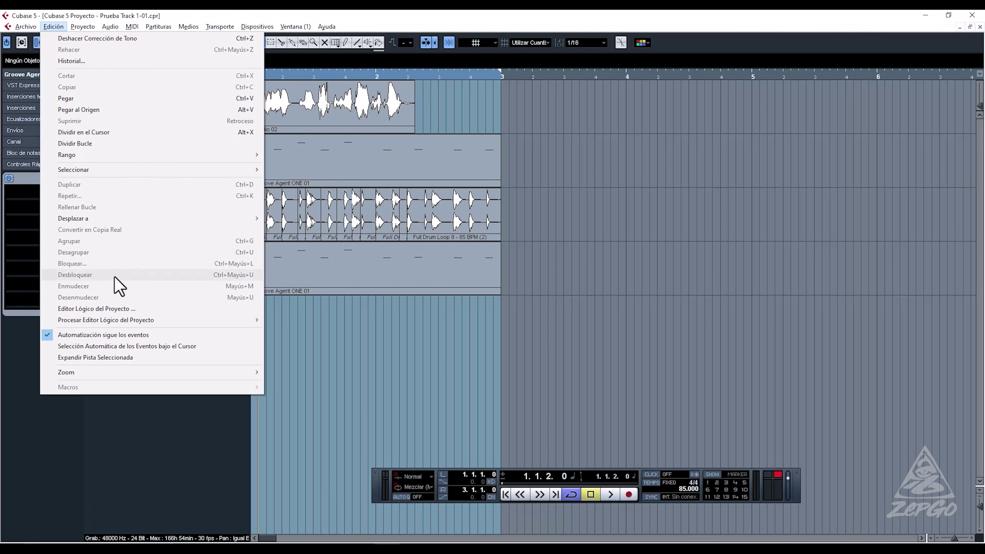
{"action": "mouse_move", "coordinate": [132, 322]}
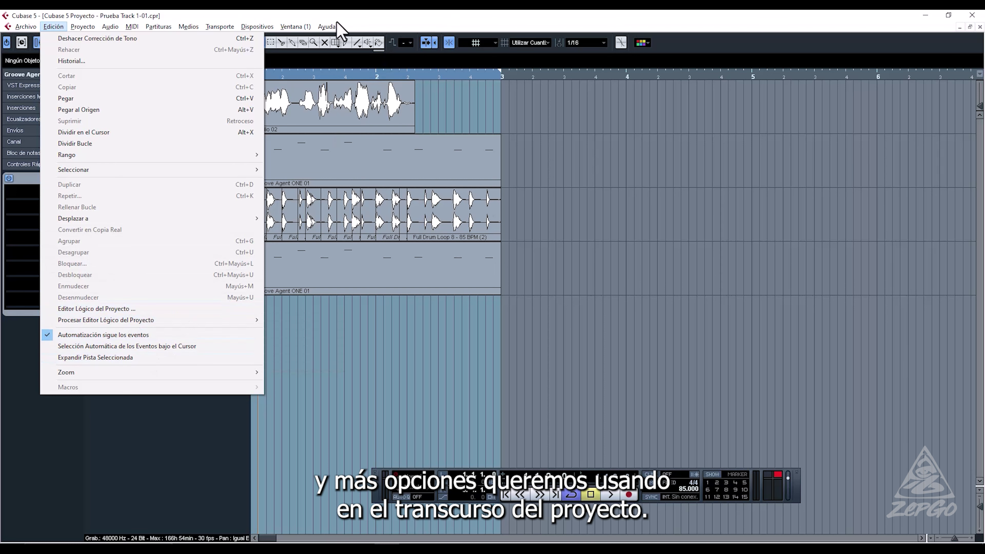
{"action": "mouse_move", "coordinate": [258, 26]}
{"action": "left_click", "coordinate": [217, 54]}
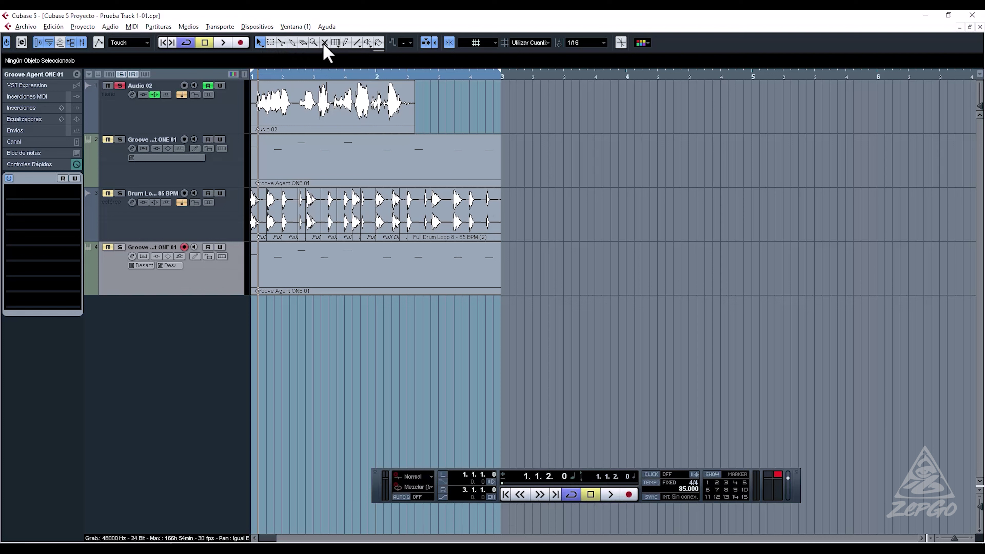
{"action": "left_click", "coordinate": [55, 27]}
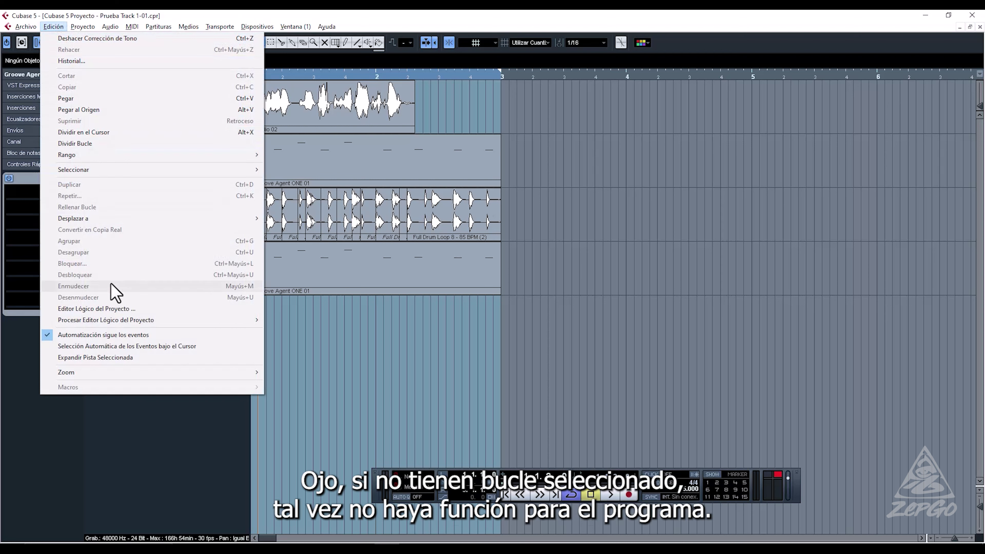
{"action": "left_click", "coordinate": [346, 107]}
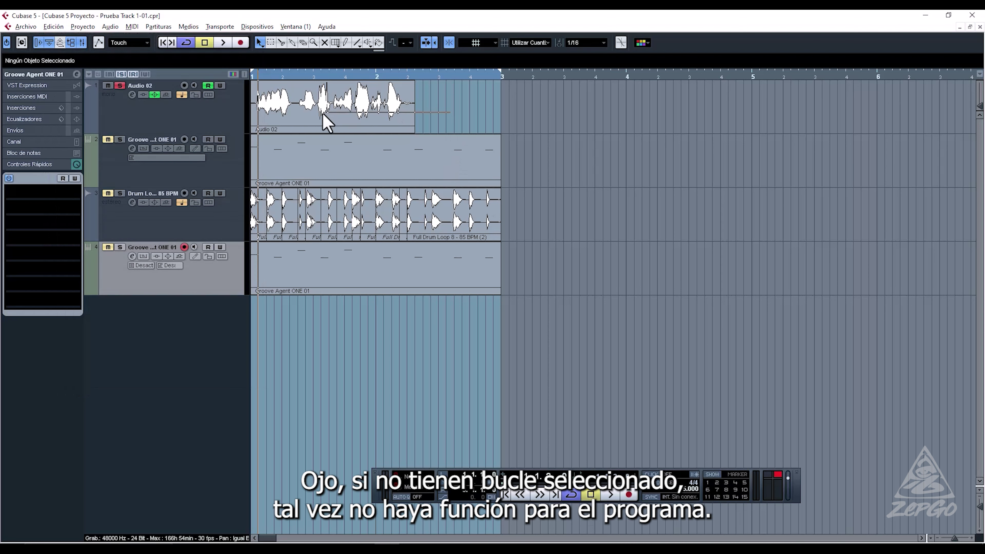
{"action": "left_click", "coordinate": [323, 112]}
{"action": "left_click", "coordinate": [55, 26]}
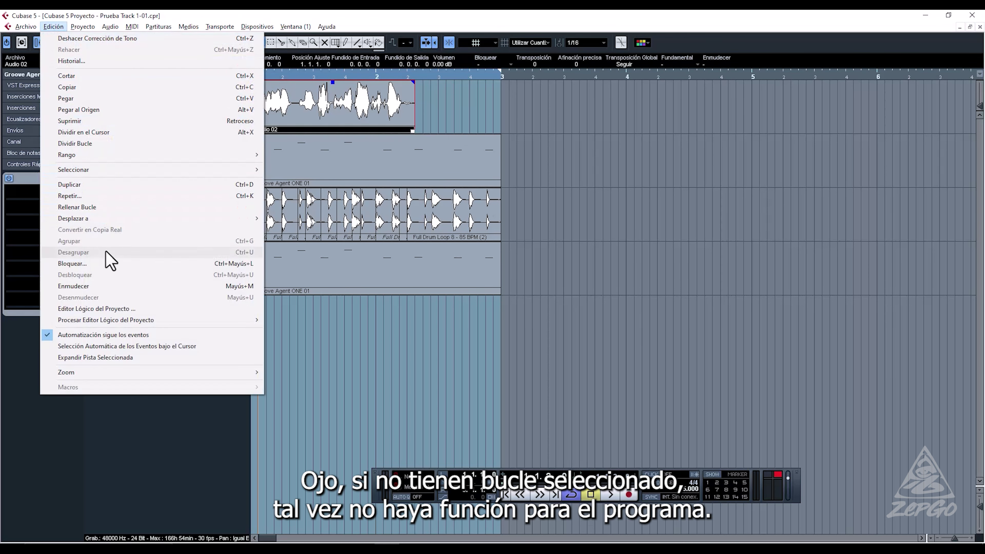
{"action": "key", "text": "Escape"}
- Review the track types that can be added to the project, including those offered in the empty track list area
{"action": "left_click", "coordinate": [83, 27]}
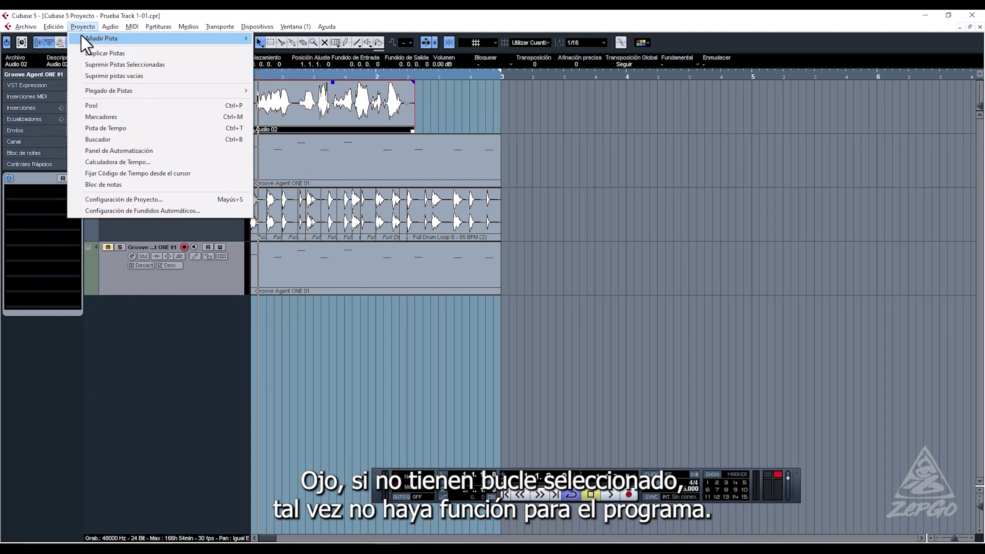
{"action": "mouse_move", "coordinate": [53, 27]}
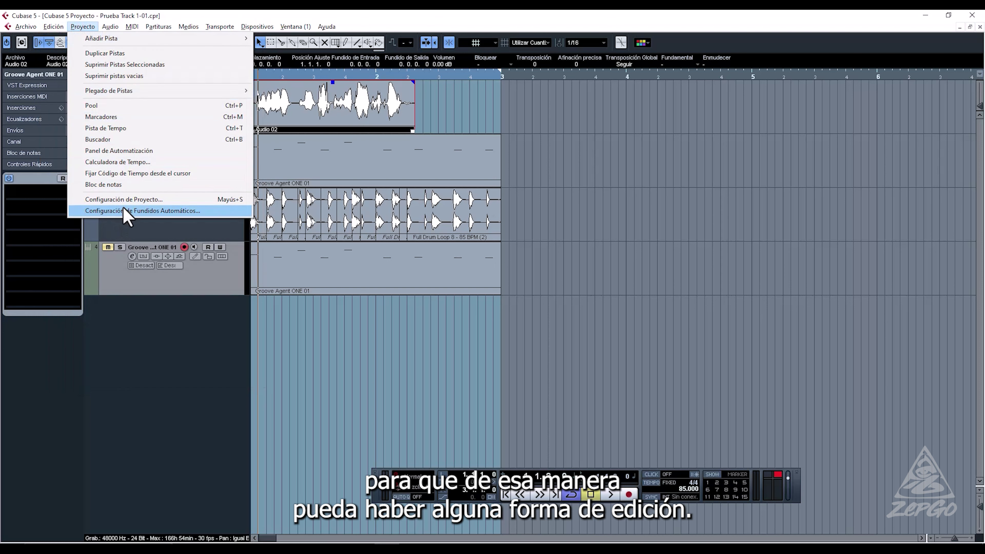
{"action": "mouse_move", "coordinate": [132, 39]}
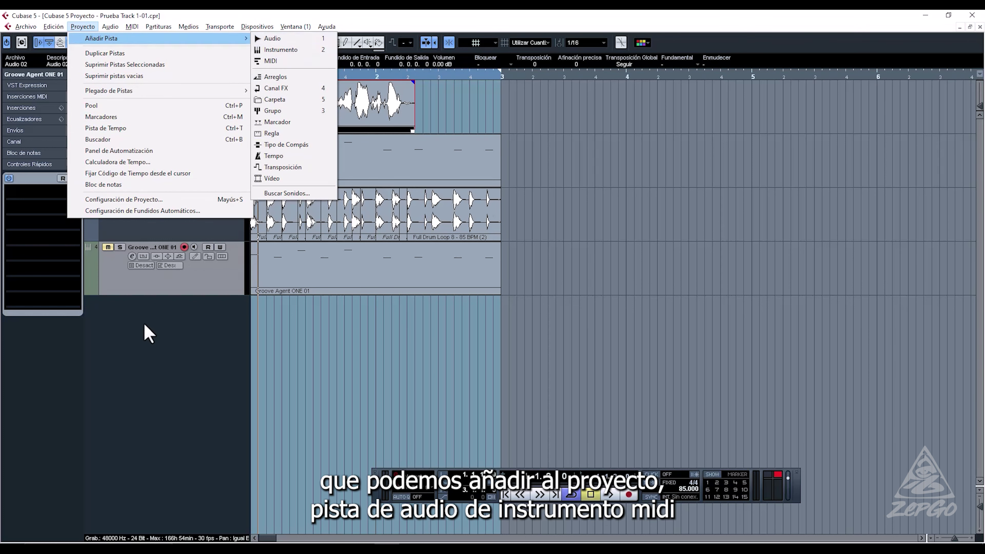
{"action": "right_click", "coordinate": [143, 333]}
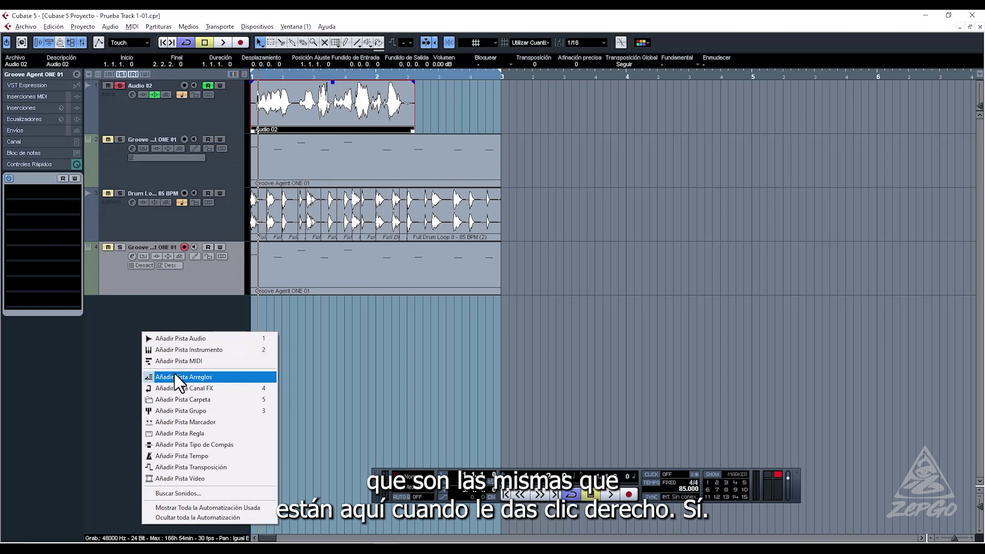
- Open the project's media Pool, and in File Explorer open the Audio folder of the EJEMPLO CLASES project for comparison
{"action": "left_click", "coordinate": [81, 28]}
{"action": "mouse_move", "coordinate": [91, 38]}
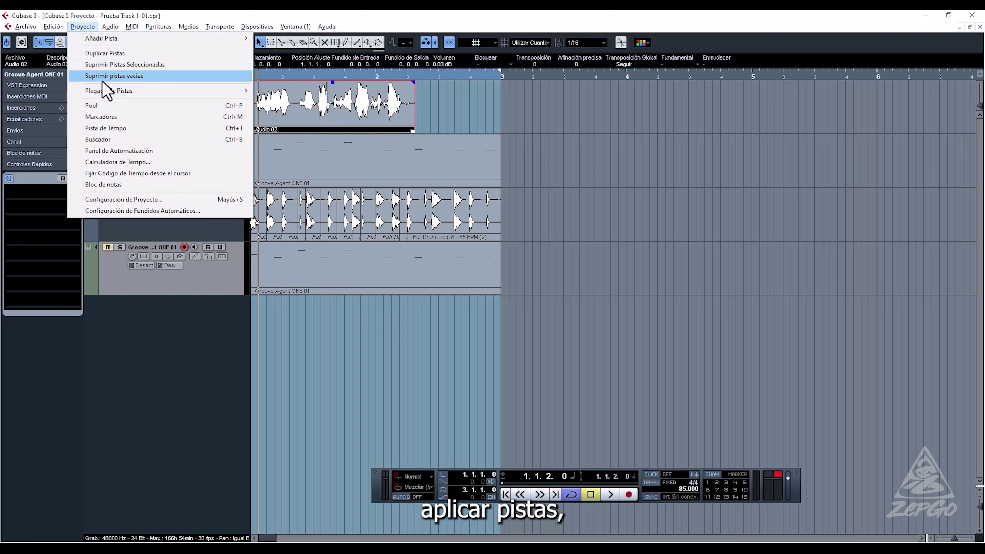
{"action": "left_click", "coordinate": [104, 110]}
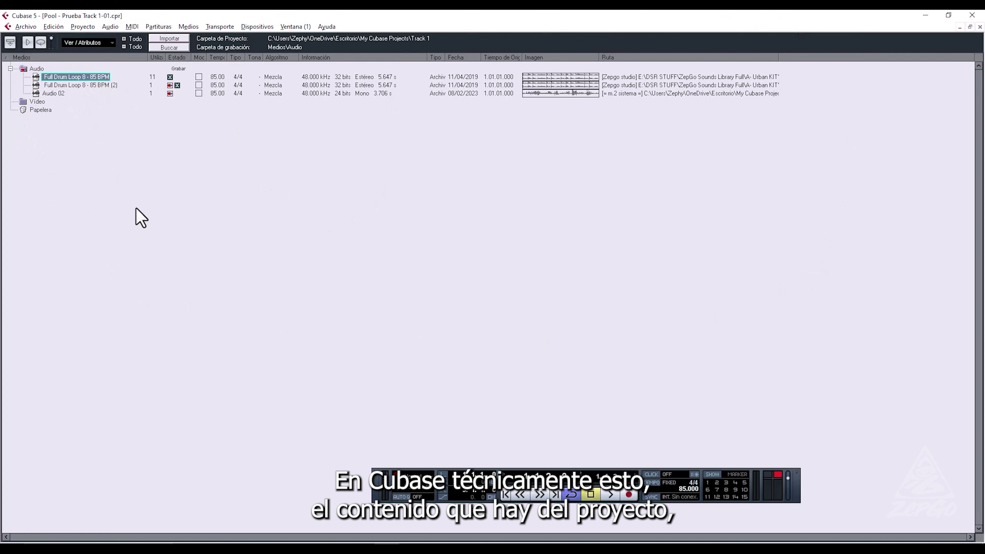
{"action": "left_click", "coordinate": [279, 522]}
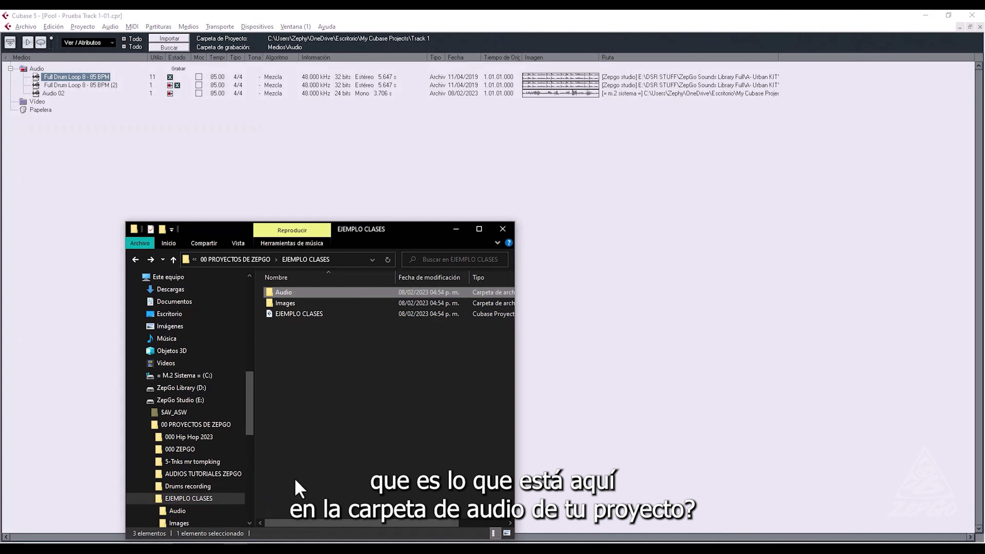
{"action": "double_click", "coordinate": [300, 296]}
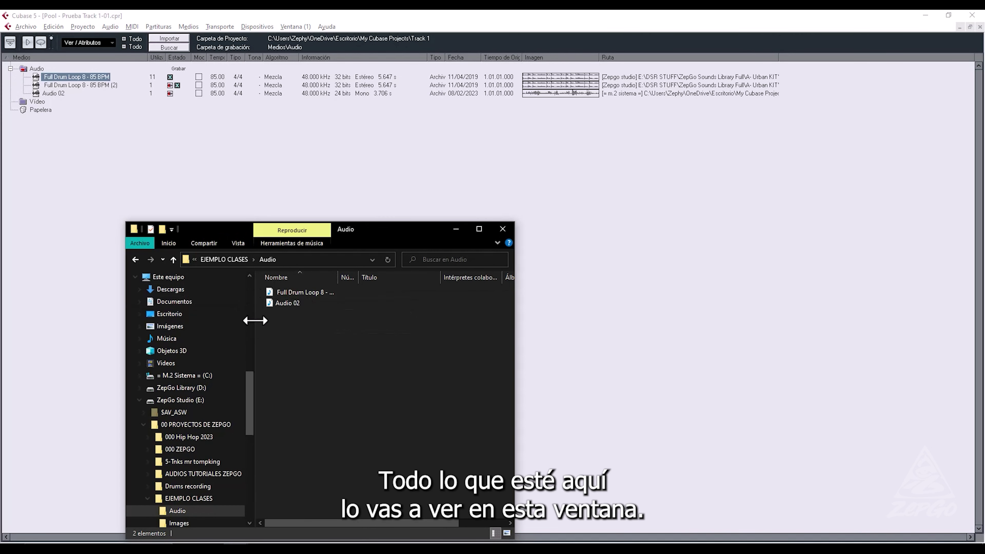
- Minimize File Explorer, close the media Pool and open the Project Setup dialog in Cubase
{"action": "left_click", "coordinate": [456, 230]}
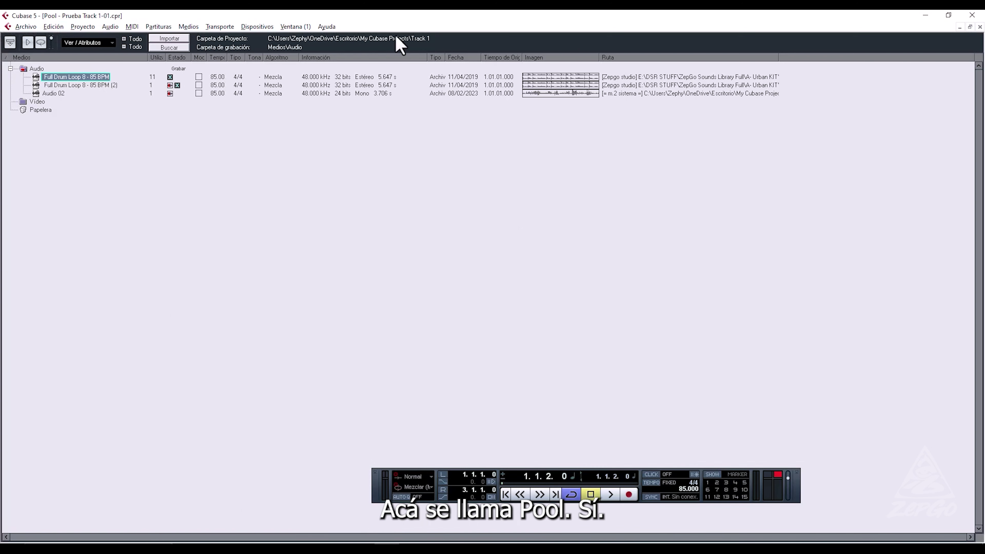
{"action": "left_click", "coordinate": [980, 26]}
{"action": "left_click", "coordinate": [81, 28]}
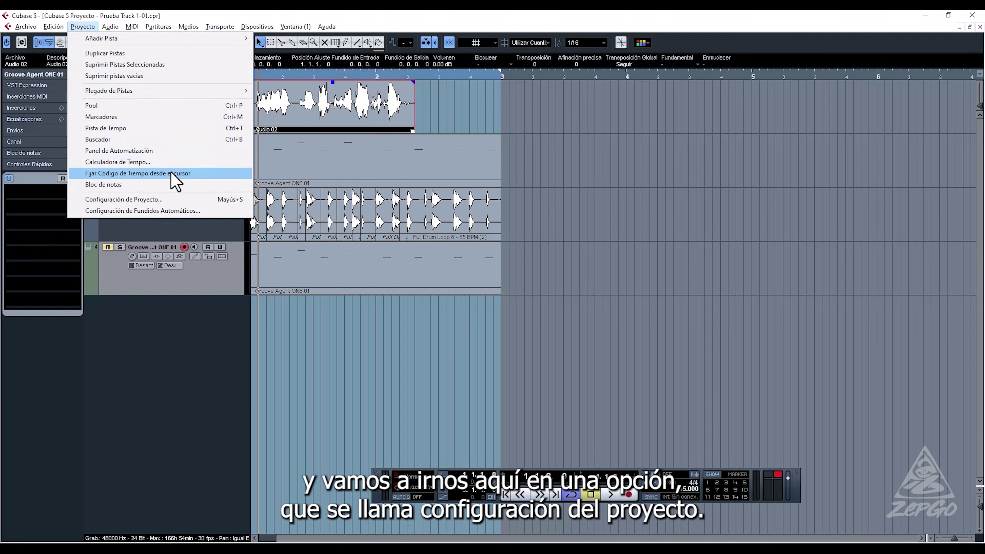
{"action": "left_click", "coordinate": [170, 201]}
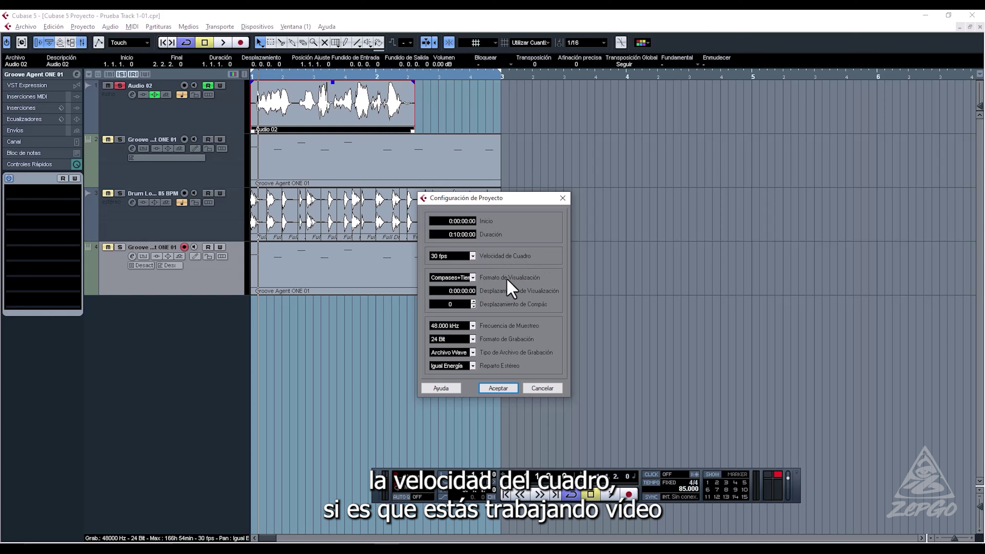
- Review the display format, sample rate and record format choices in Project Setup, keep 48.000 kHz and 24 Bit, and accept
{"action": "left_click", "coordinate": [473, 277]}
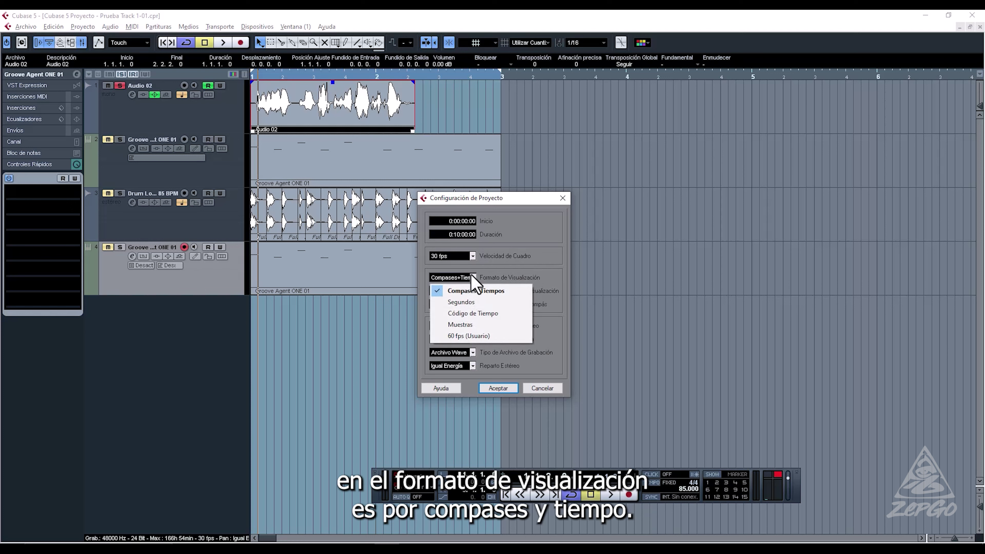
{"action": "left_click", "coordinate": [471, 275]}
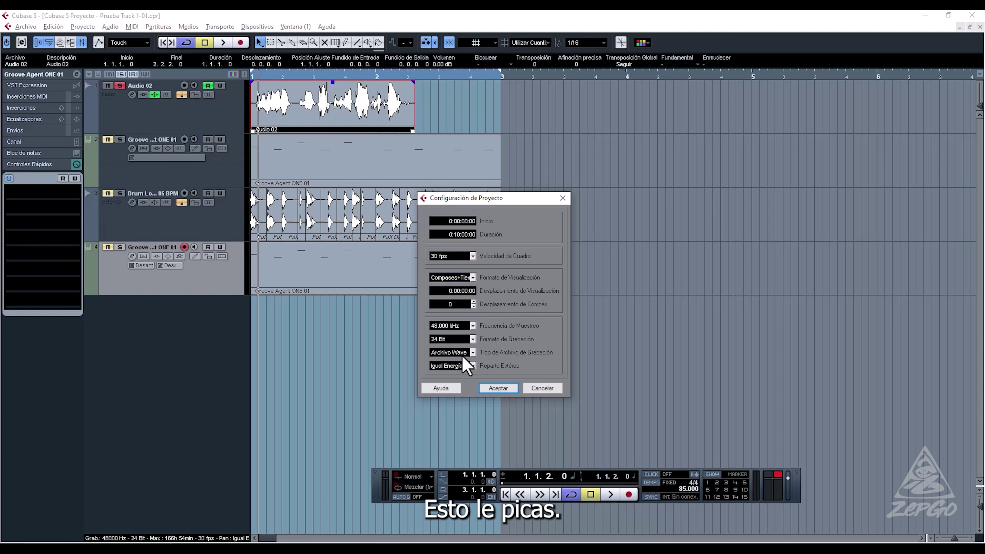
{"action": "left_click", "coordinate": [472, 326]}
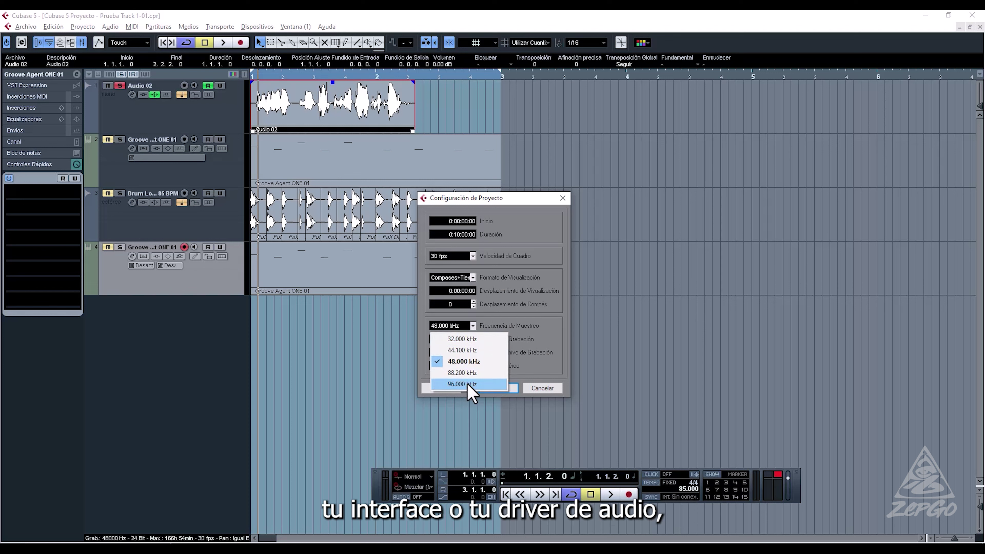
{"action": "left_click", "coordinate": [491, 323]}
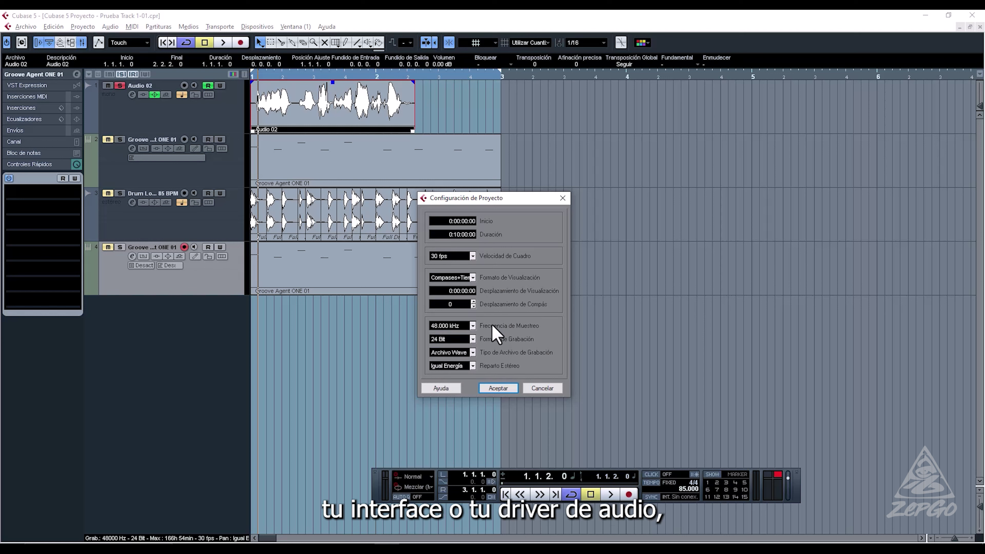
{"action": "left_click", "coordinate": [471, 339]}
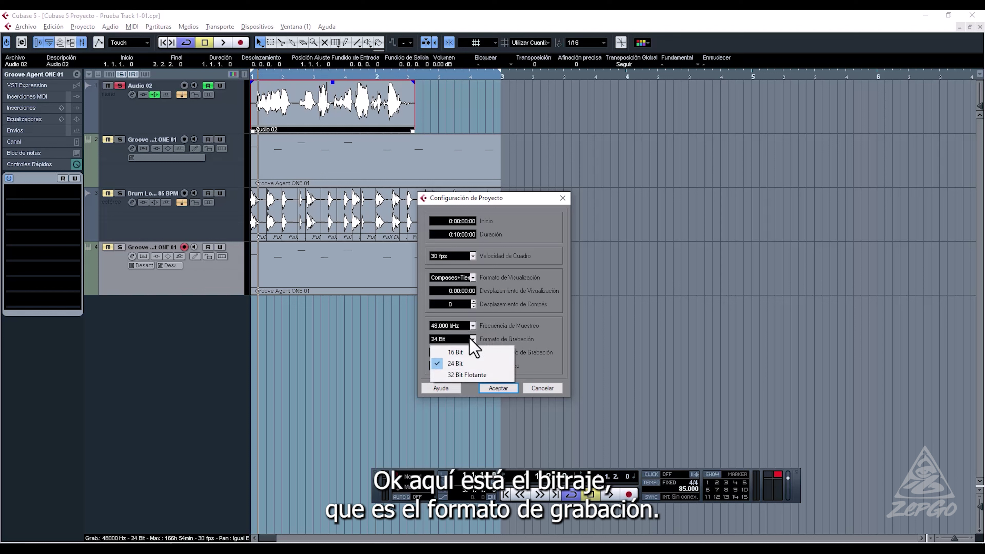
{"action": "left_click", "coordinate": [450, 364]}
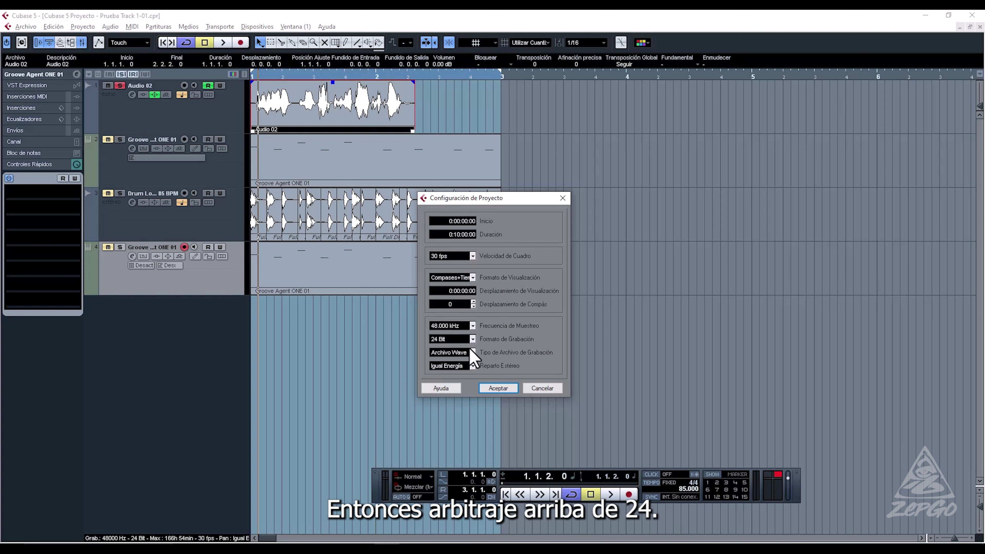
{"action": "left_click", "coordinate": [473, 325]}
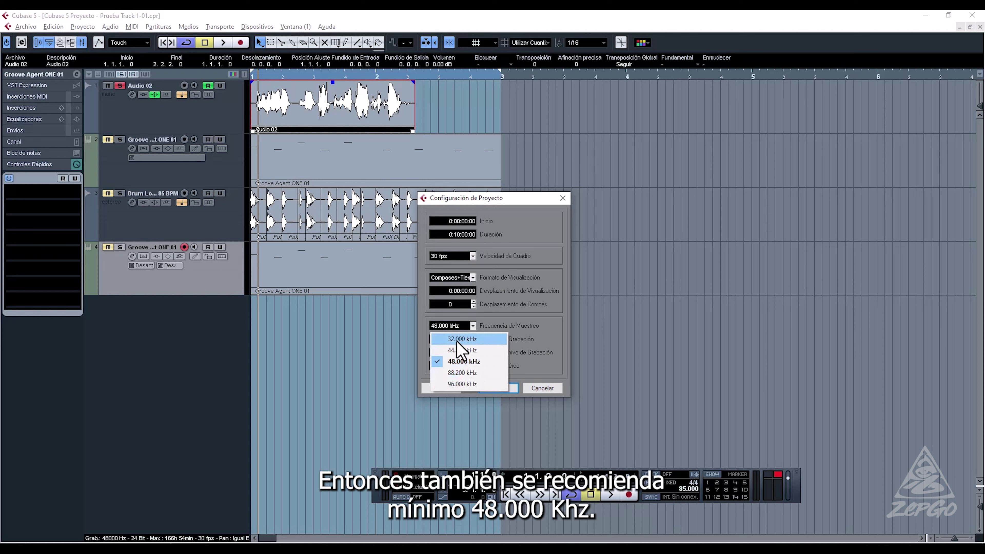
{"action": "left_click", "coordinate": [426, 325]}
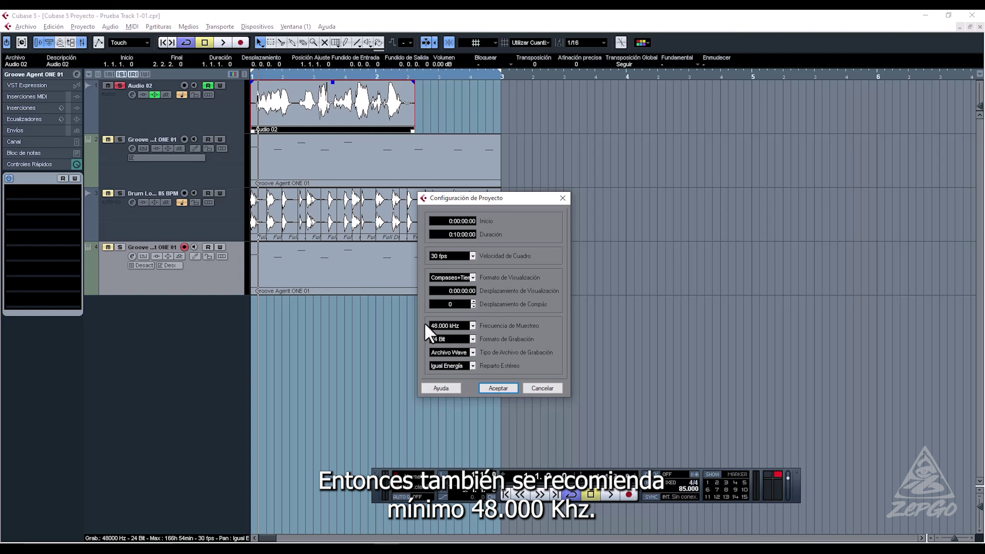
{"action": "left_click", "coordinate": [507, 388]}
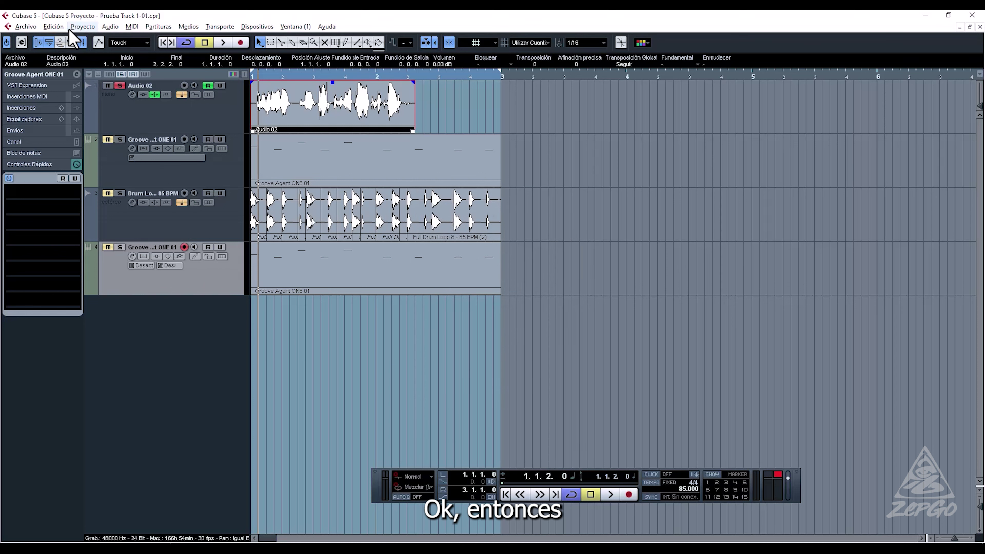
- Review the audio processes and plug-in categories, including the Delay effects, that can be applied to the Audio 02 event
{"action": "left_click", "coordinate": [82, 27]}
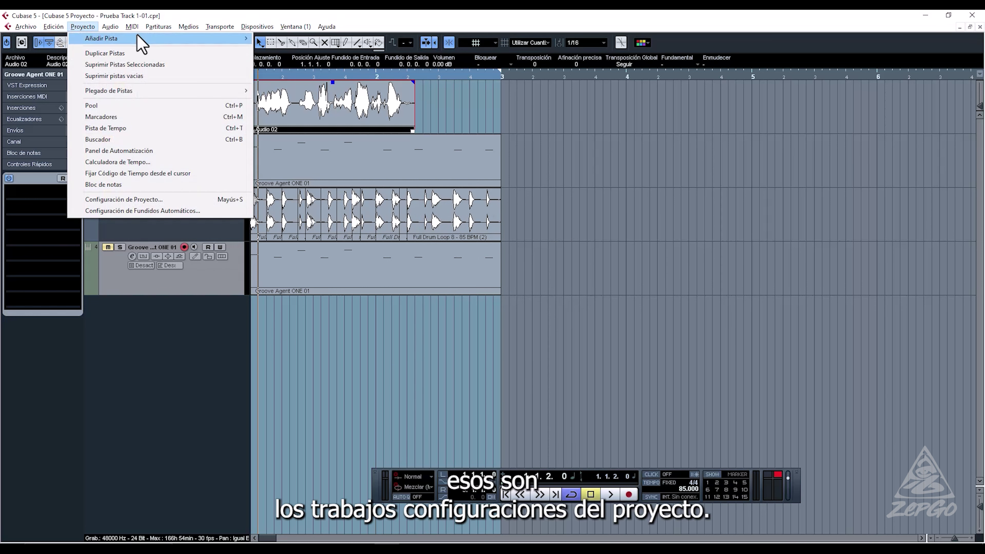
{"action": "mouse_move", "coordinate": [109, 27]}
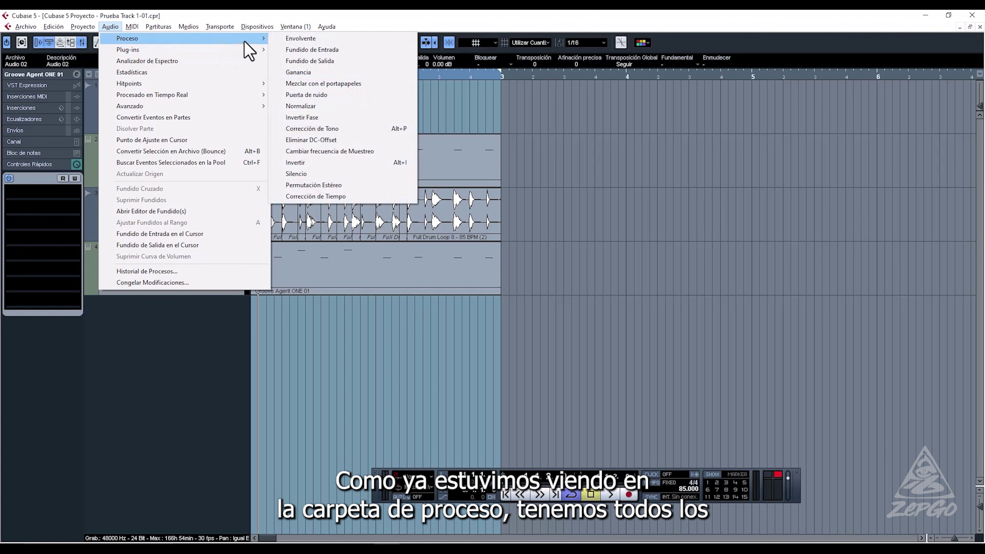
{"action": "mouse_move", "coordinate": [255, 43]}
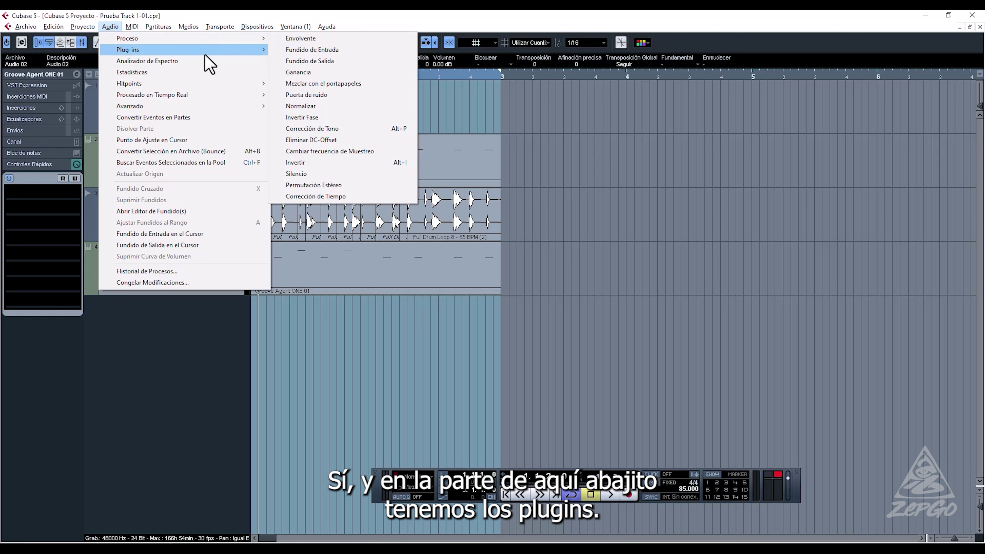
{"action": "mouse_move", "coordinate": [205, 51]}
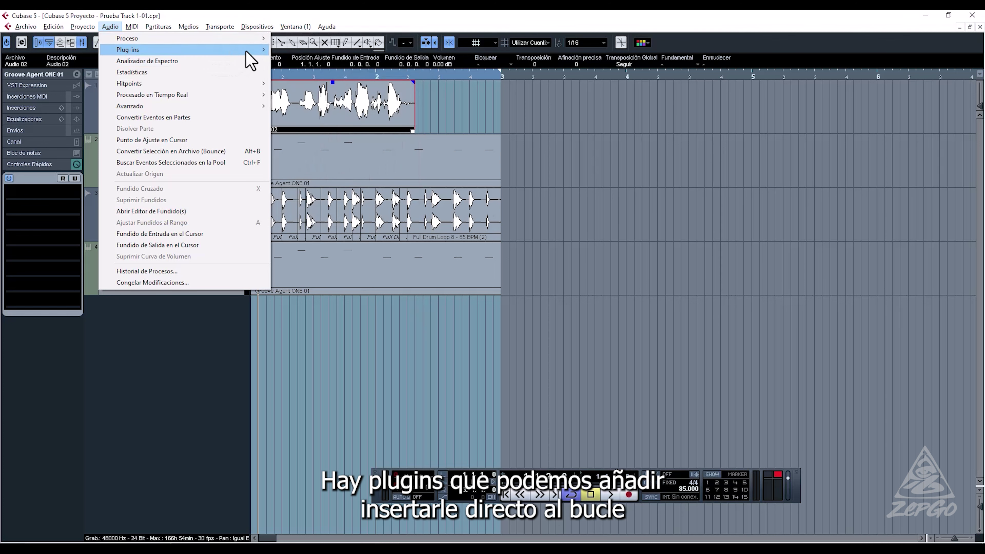
{"action": "mouse_move", "coordinate": [294, 52]}
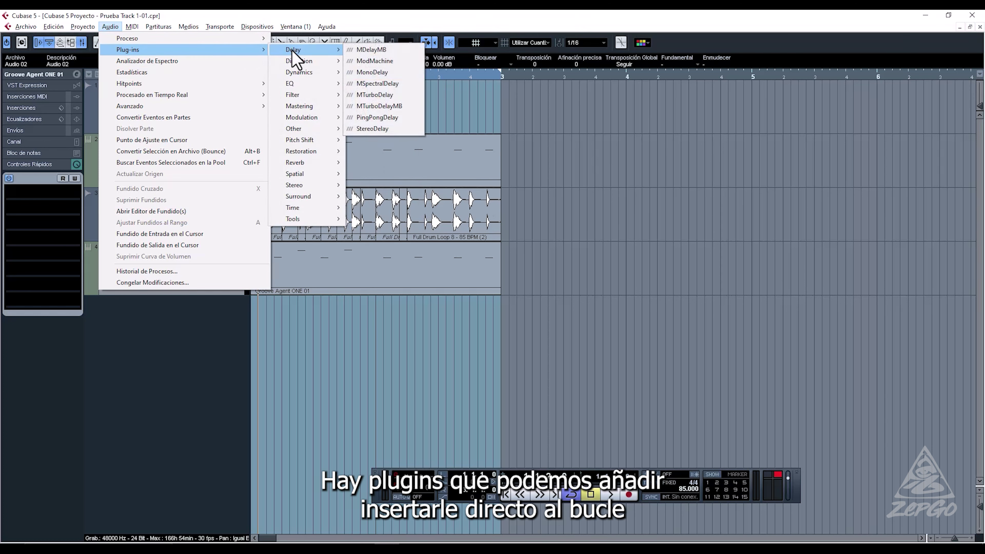
{"action": "mouse_move", "coordinate": [341, 96]}
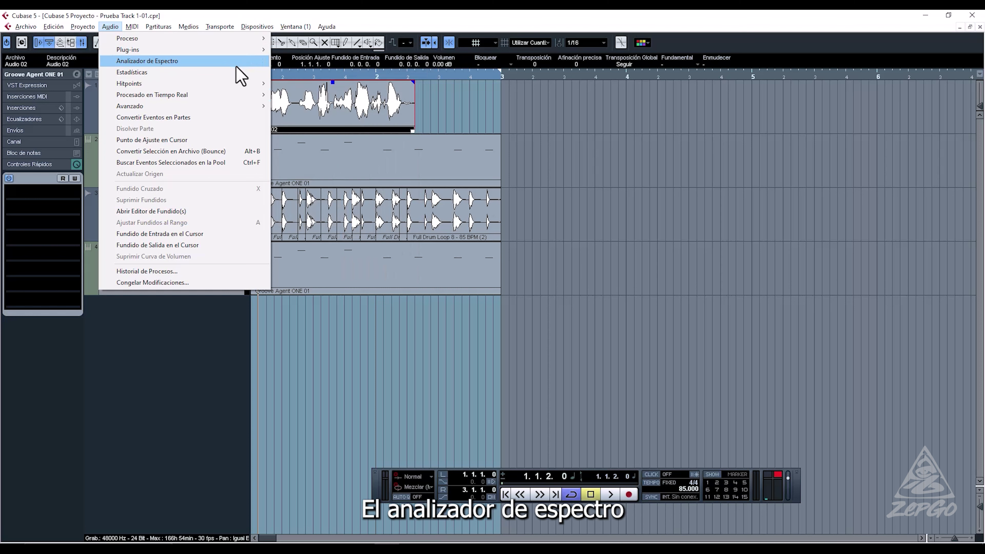
- Run the Spectrum Analyzer on the Audio 02 event with its default settings, briefly play the project and return to the project window
{"action": "left_click", "coordinate": [224, 62]}
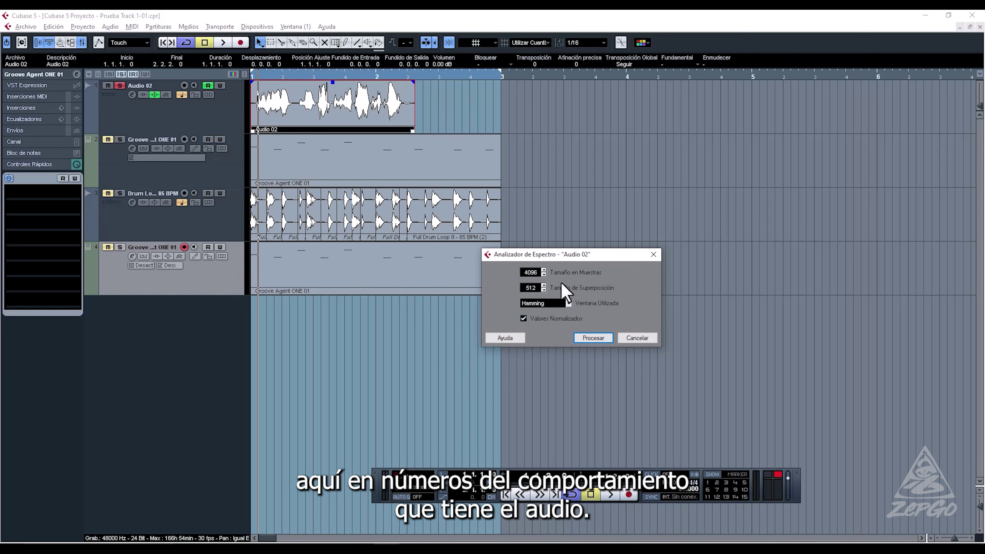
{"action": "left_click", "coordinate": [597, 342]}
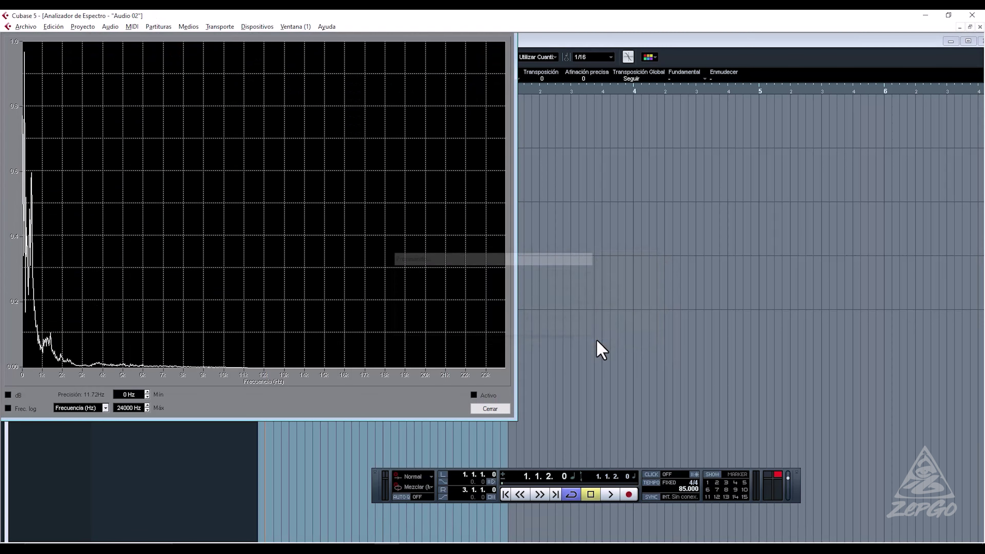
{"action": "key", "text": "space"}
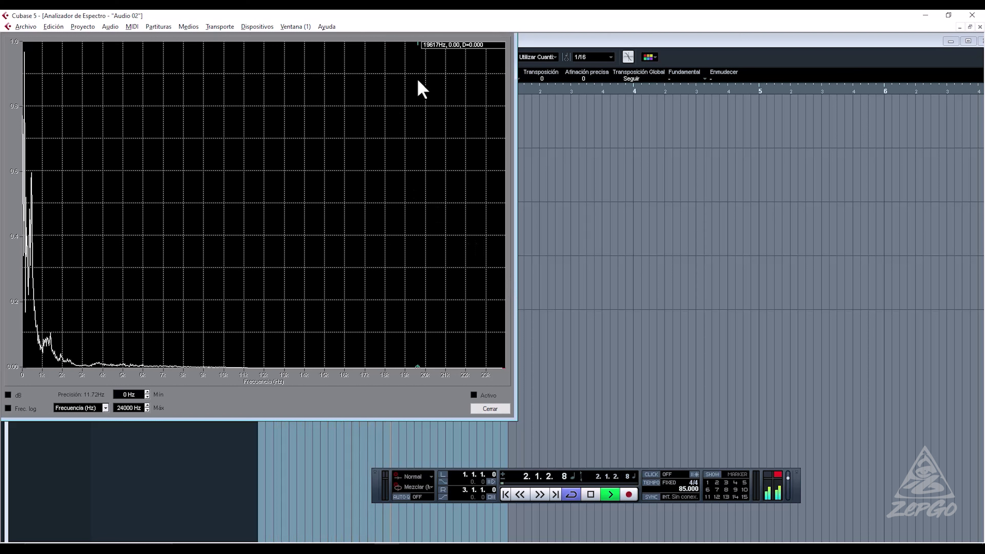
{"action": "key", "text": "space"}
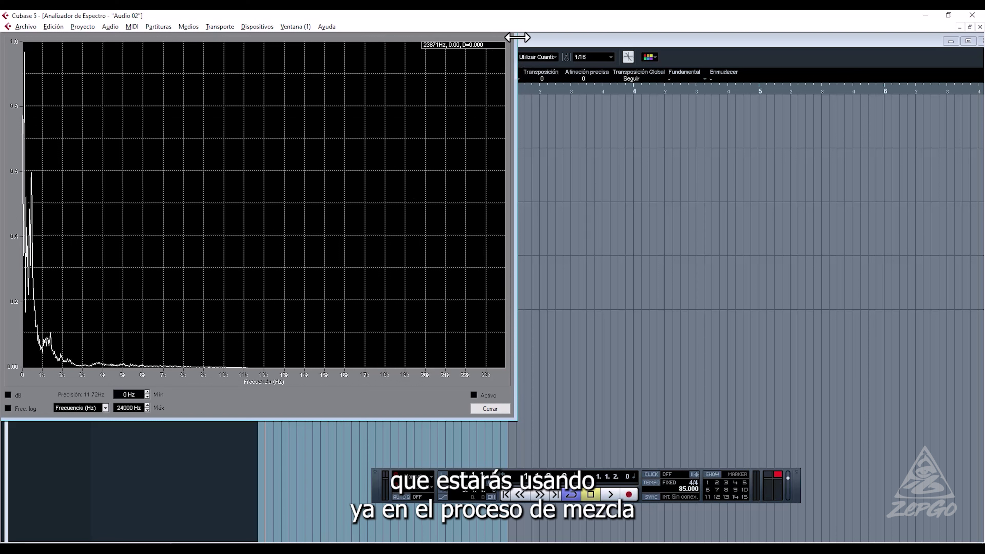
{"action": "left_click", "coordinate": [907, 48]}
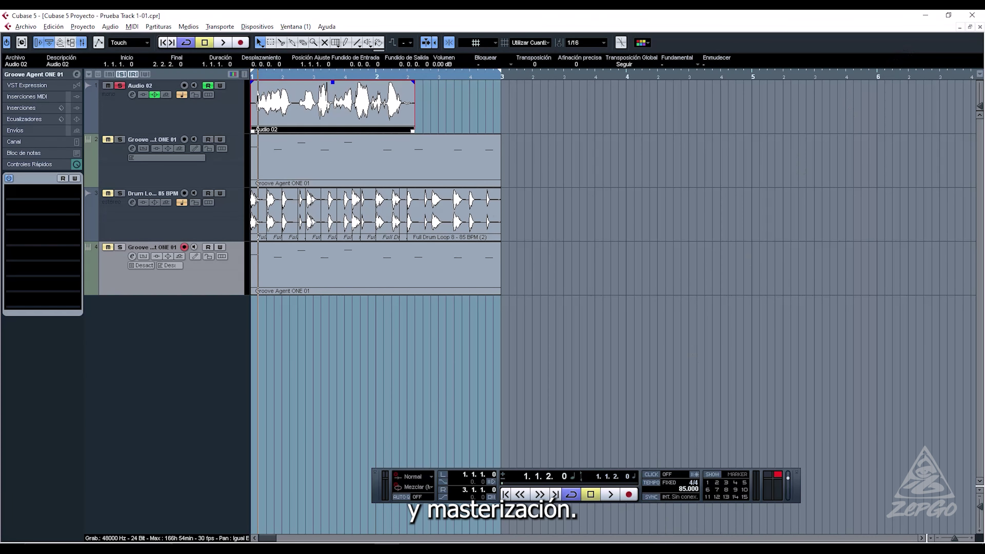
- Hide and reshow the transport panel, and turn off solo on the Audio 02 track
{"action": "key", "text": "F2"}
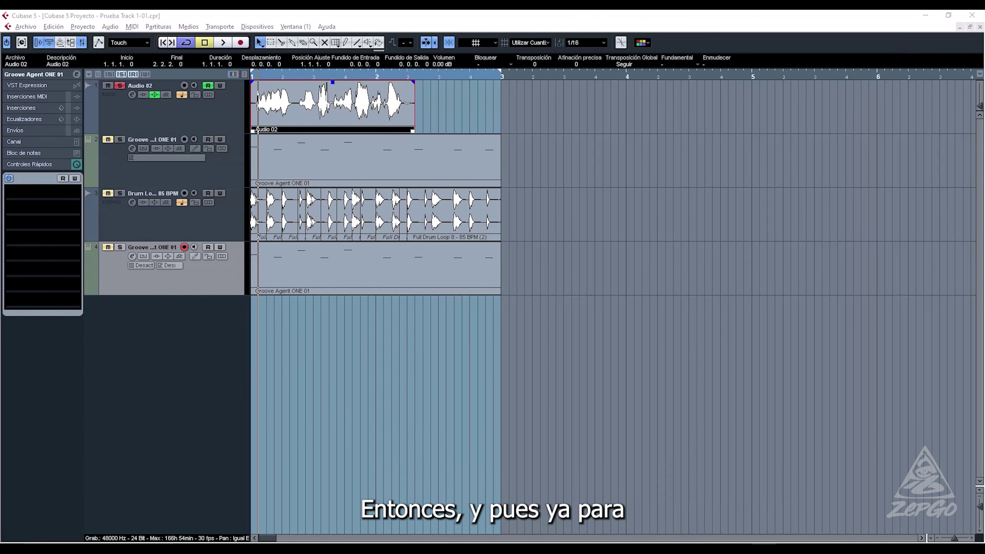
{"action": "key", "text": "F2"}
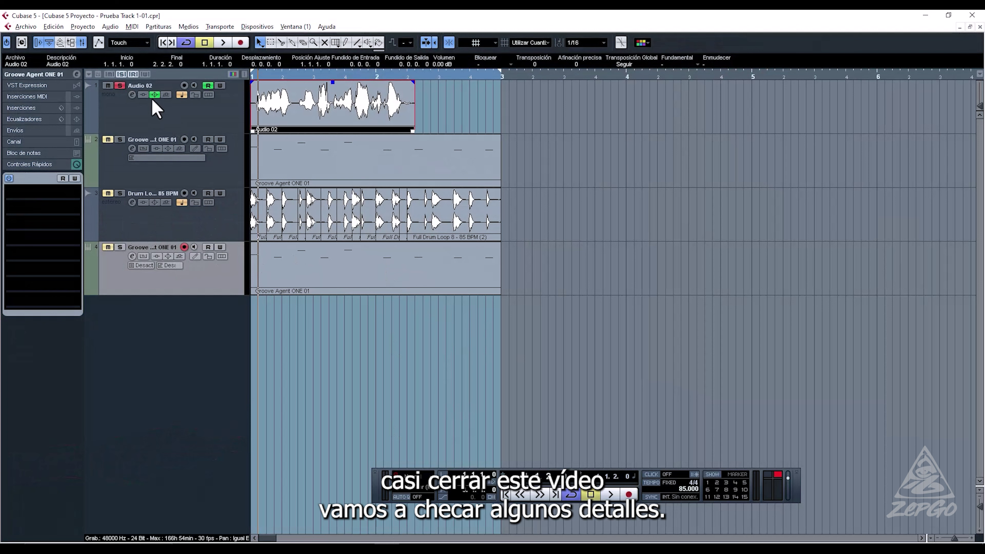
{"action": "left_click", "coordinate": [120, 86]}
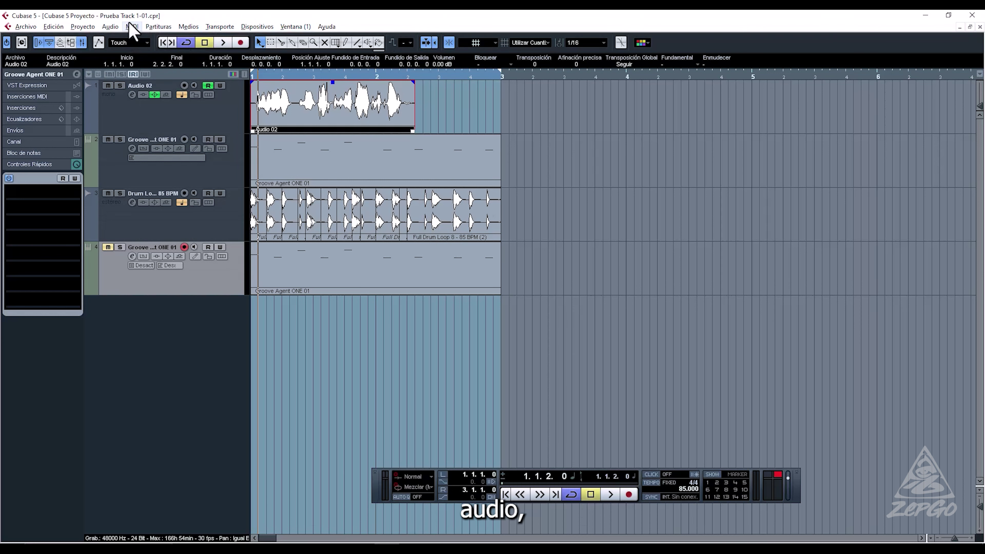
- Examine the hitpoint, real-time processing and other audio commands offered for the Audio 02 event, and clear the selection
{"action": "left_click", "coordinate": [112, 28]}
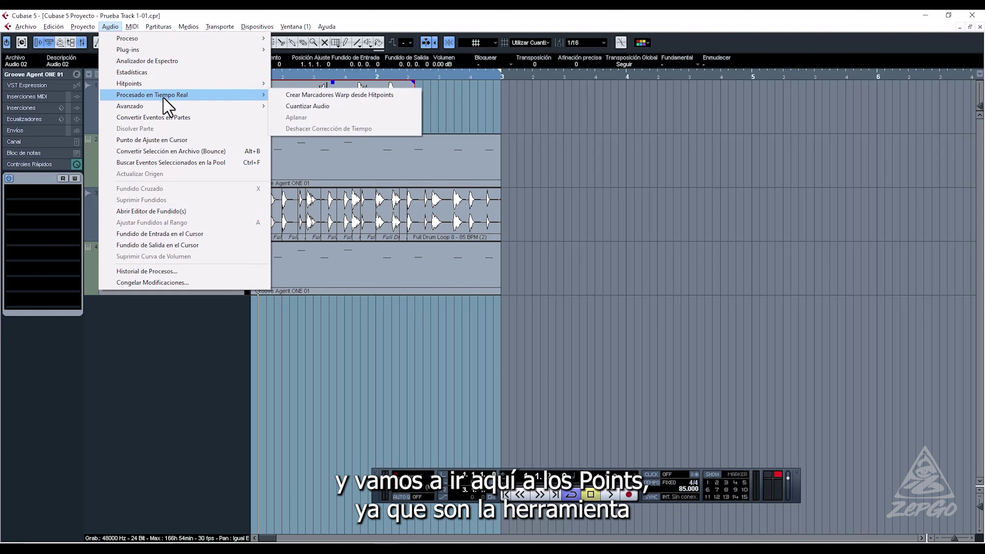
{"action": "mouse_move", "coordinate": [163, 109]}
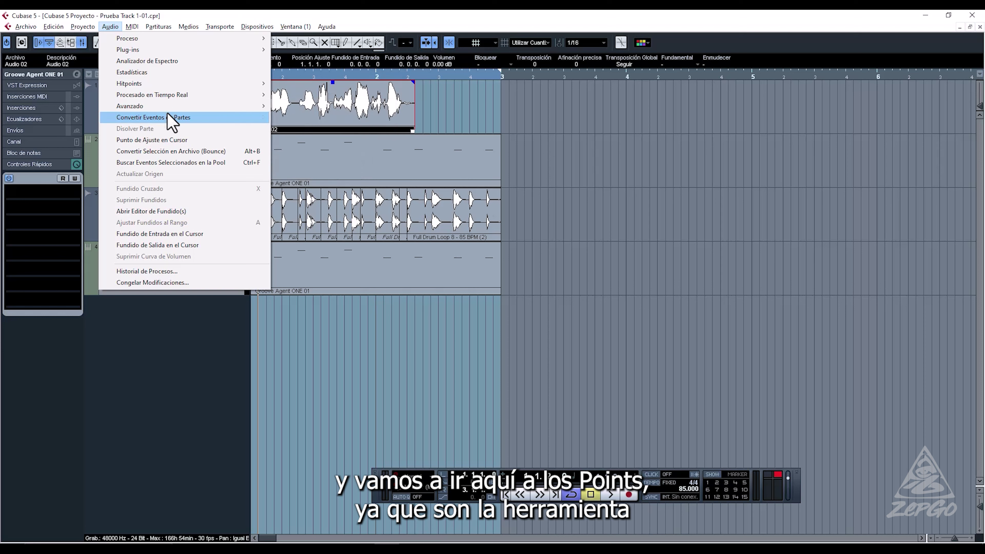
{"action": "mouse_move", "coordinate": [169, 86]}
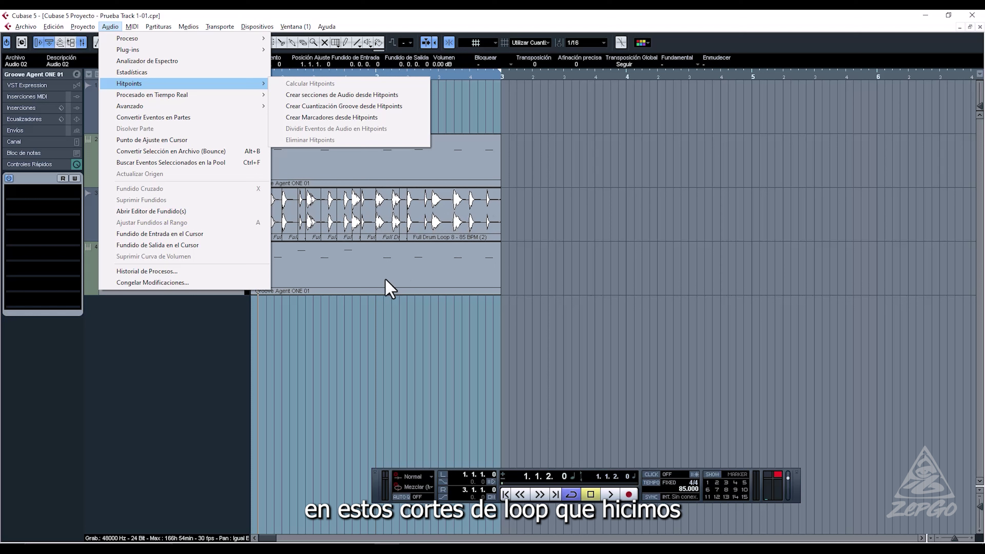
{"action": "mouse_move", "coordinate": [197, 109]}
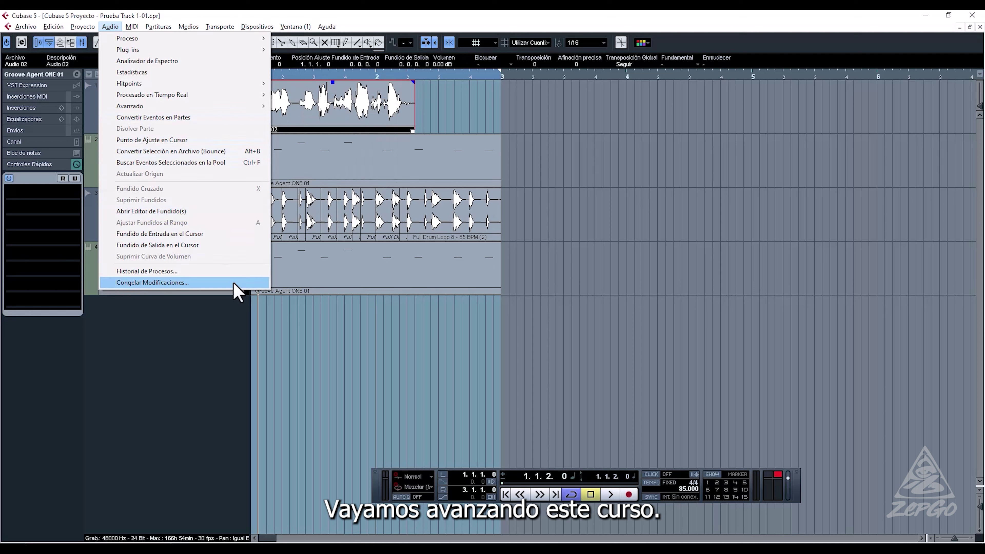
{"action": "left_click", "coordinate": [340, 344]}
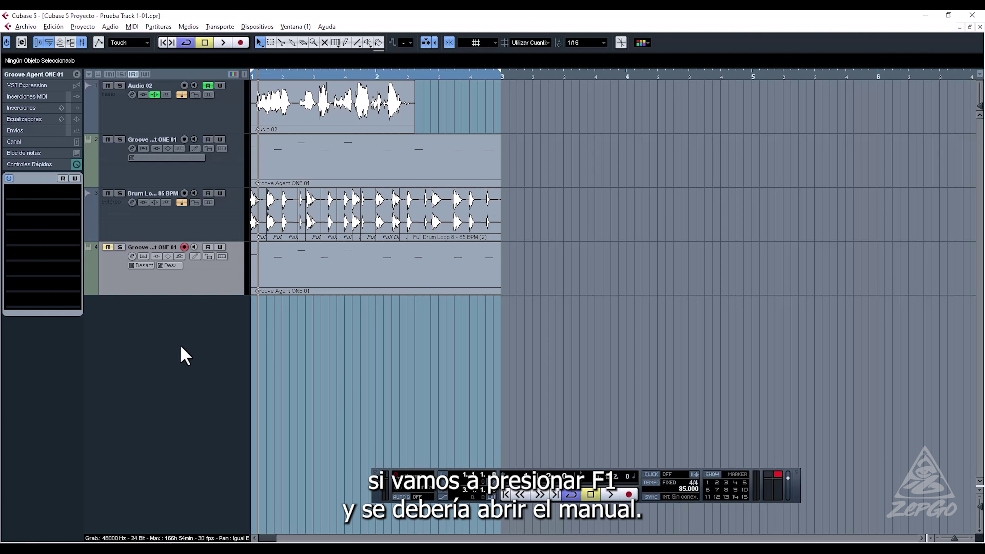
- Try to open the program manual, dismiss the message and toggle the transport panel's visibility
{"action": "key", "text": "F1"}
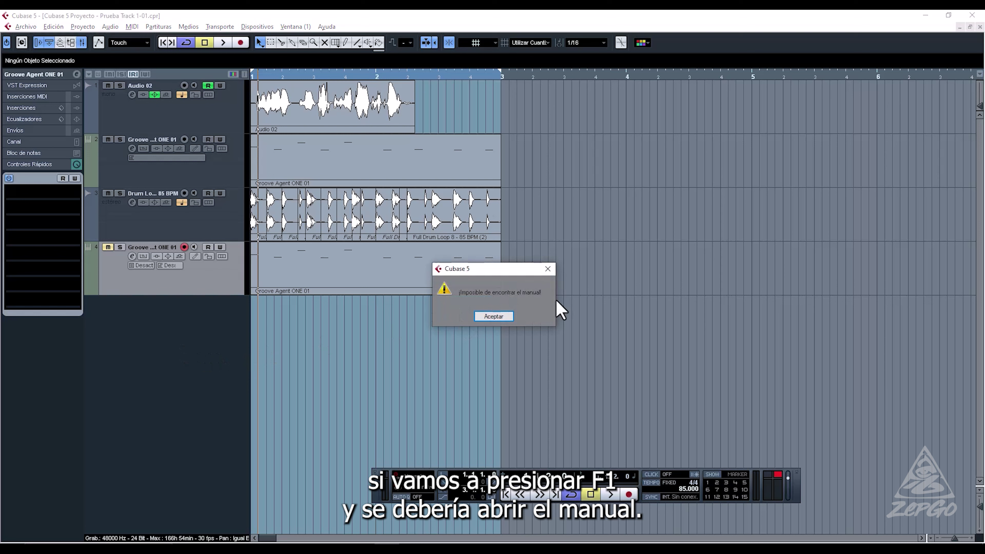
{"action": "left_click", "coordinate": [492, 320]}
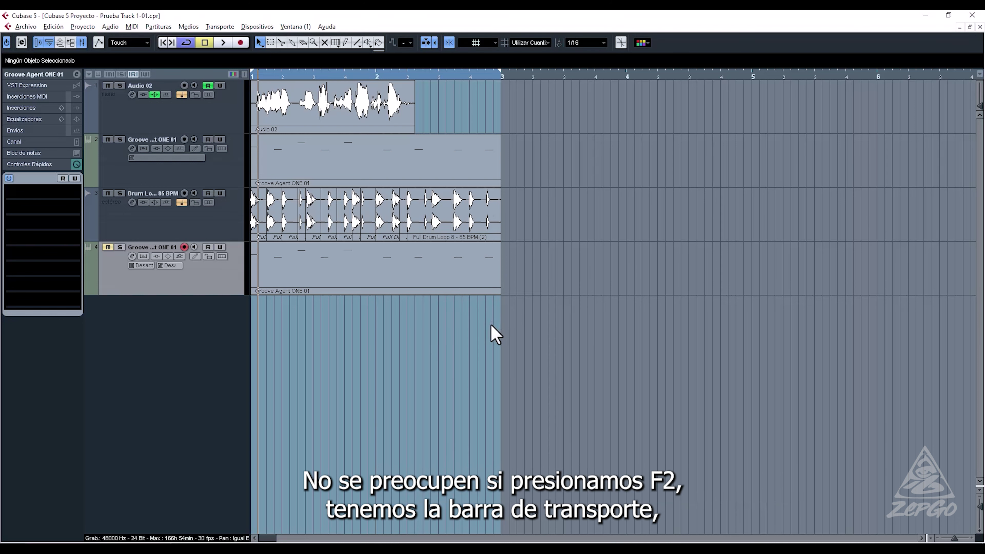
{"action": "key", "text": "F2"}
- Open the mixer, widen its window and move it across the project window
{"action": "key", "text": "F3"}
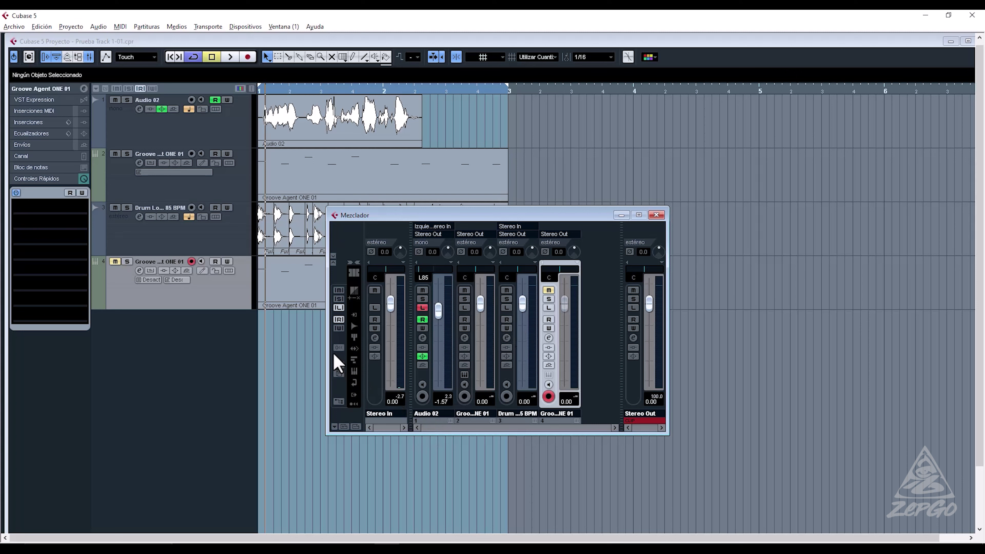
{"action": "left_click_drag", "start_coordinate": [327, 352], "coordinate": [155, 356]}
{"action": "left_click_drag", "start_coordinate": [336, 219], "coordinate": [551, 219]}
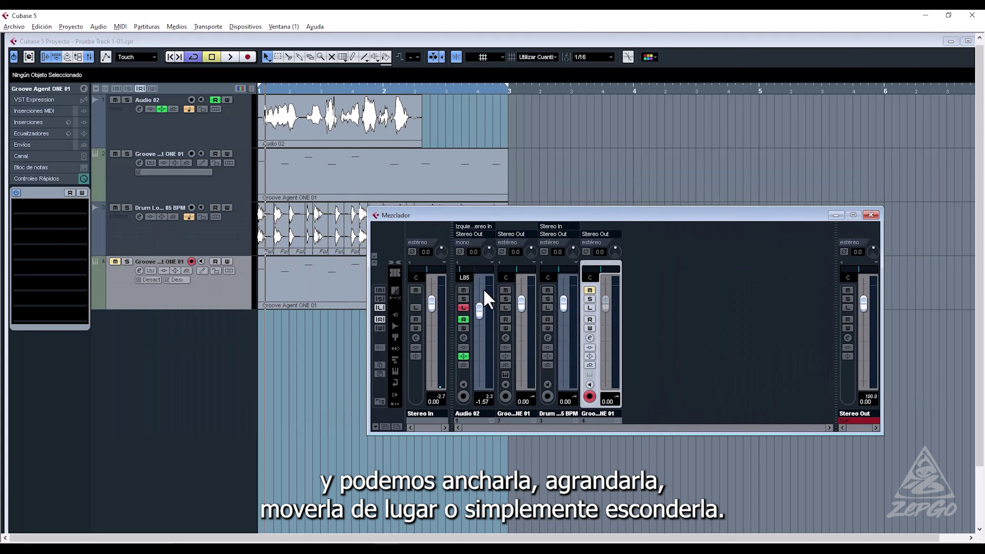
- Hide the mixer, and bring up the VST Connections window to view its input buses before hiding it again
{"action": "key", "text": "F3"}
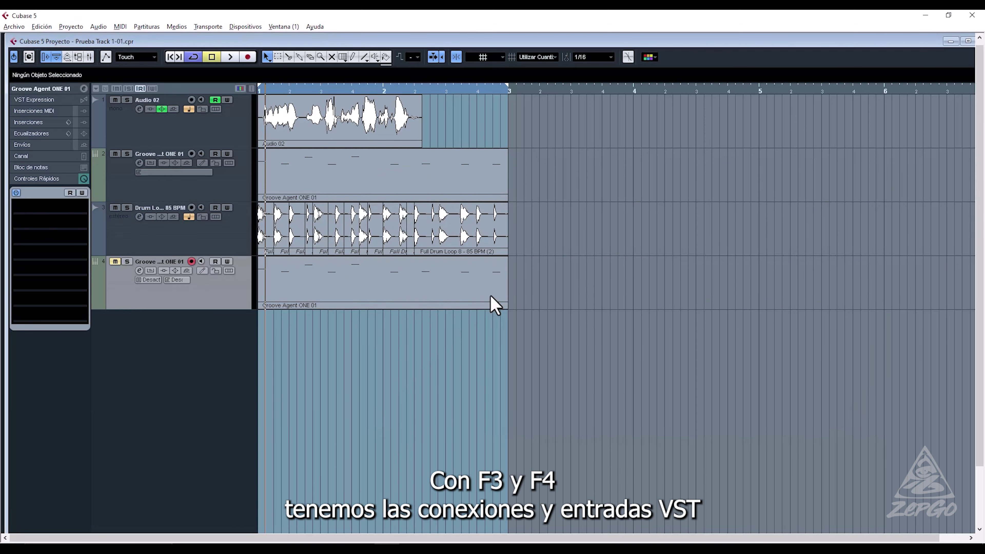
{"action": "key", "text": "F4"}
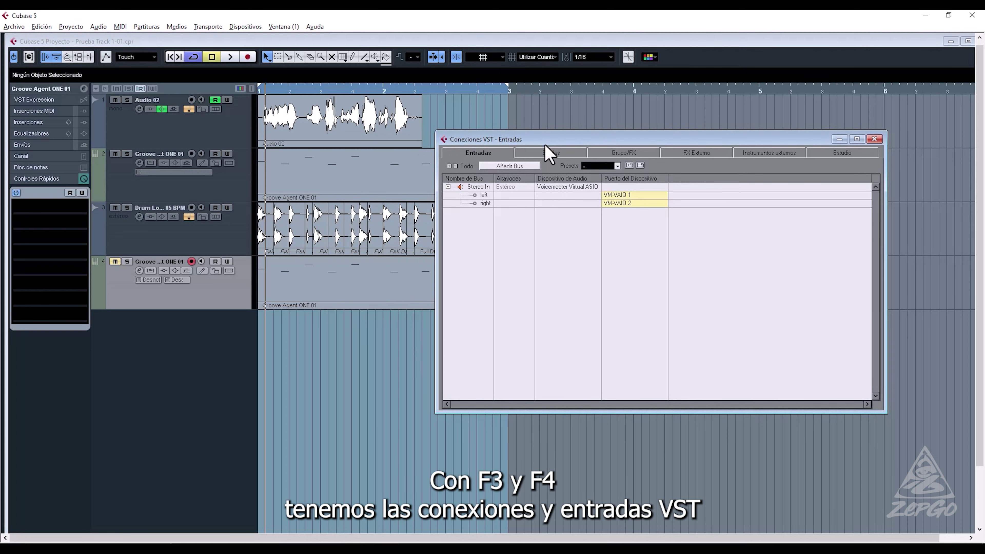
{"action": "key", "text": "F4"}
- Open MediaBay to browse its preset list, and switch between MediaBay and the Loop Browser
{"action": "key", "text": "F5"}
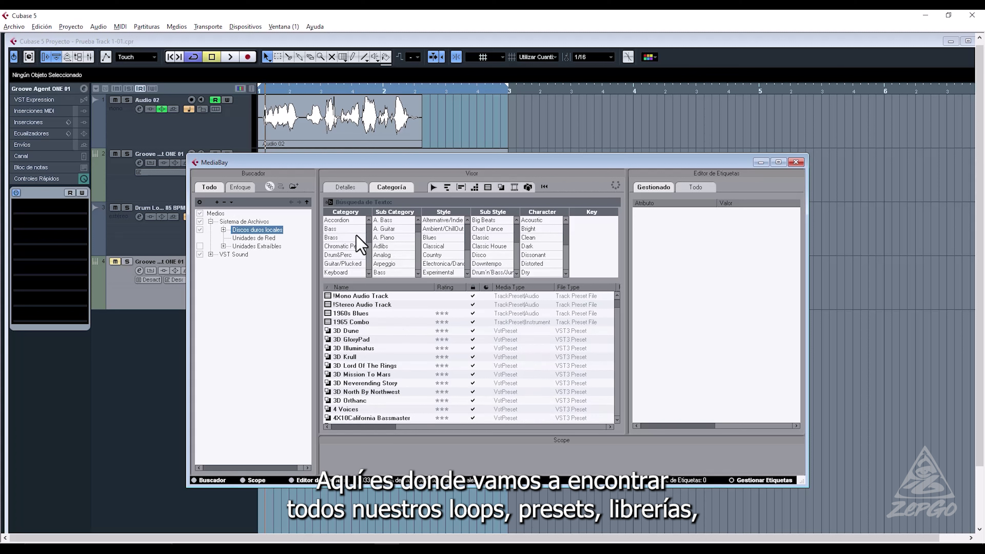
{"action": "scroll", "coordinate": [422, 308], "scroll_direction": "down", "scroll_amount": 6}
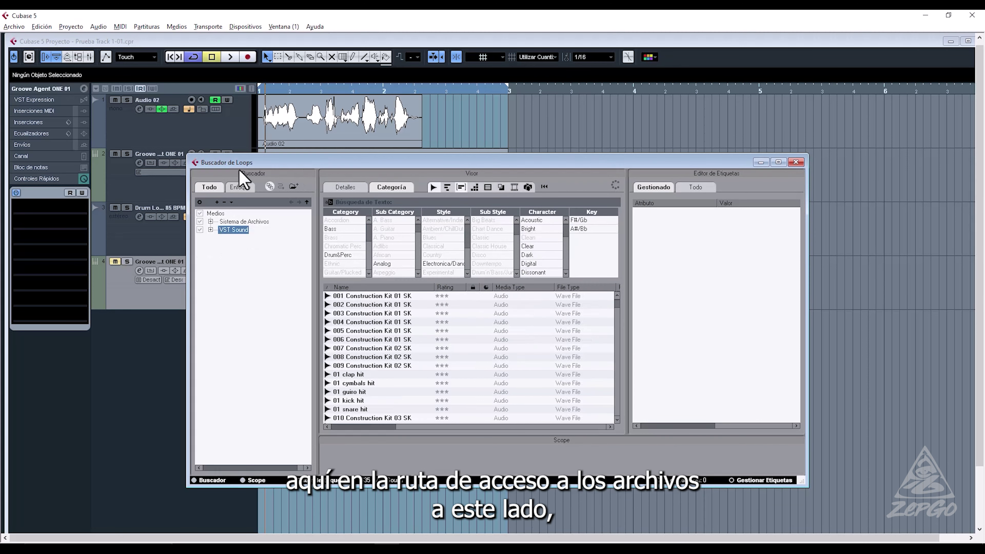
{"action": "key", "text": "F5"}
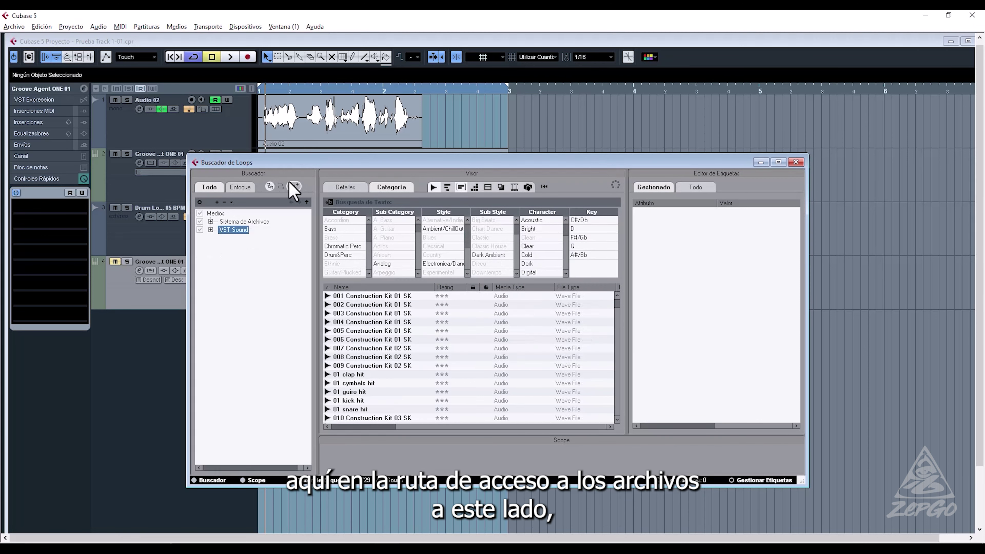
{"action": "key", "text": "F6"}
{"action": "key", "text": "F5"}
{"action": "key", "text": "F6"}
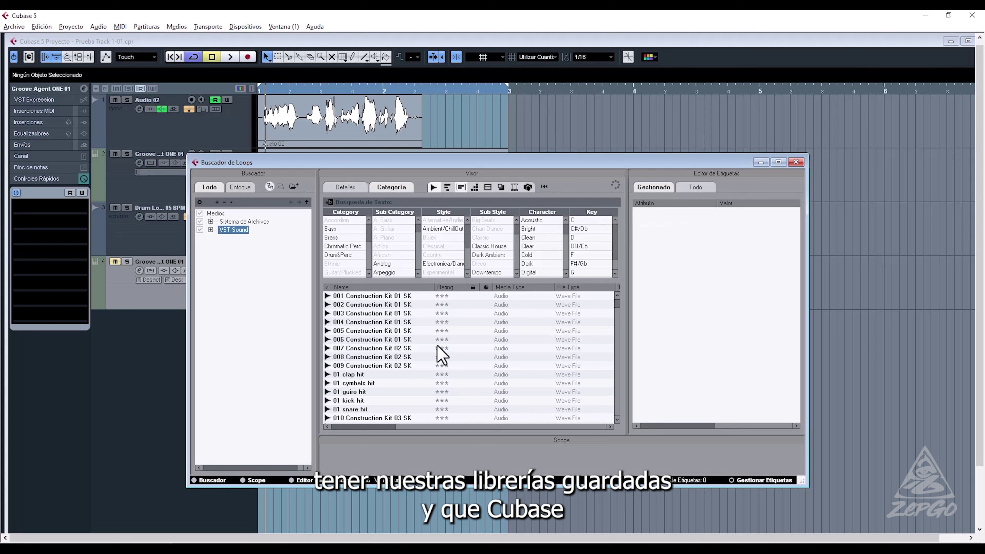
- Audition several VST Sound samples in the Loop Browser, including 005 Construction Kit 01 SK, the Construction Kit 02 SK samples 007 to 009 and 01 cymbals hit
{"action": "scroll", "coordinate": [363, 359], "scroll_direction": "down", "scroll_amount": 5}
{"action": "scroll", "coordinate": [368, 342], "scroll_direction": "up", "scroll_amount": 3}
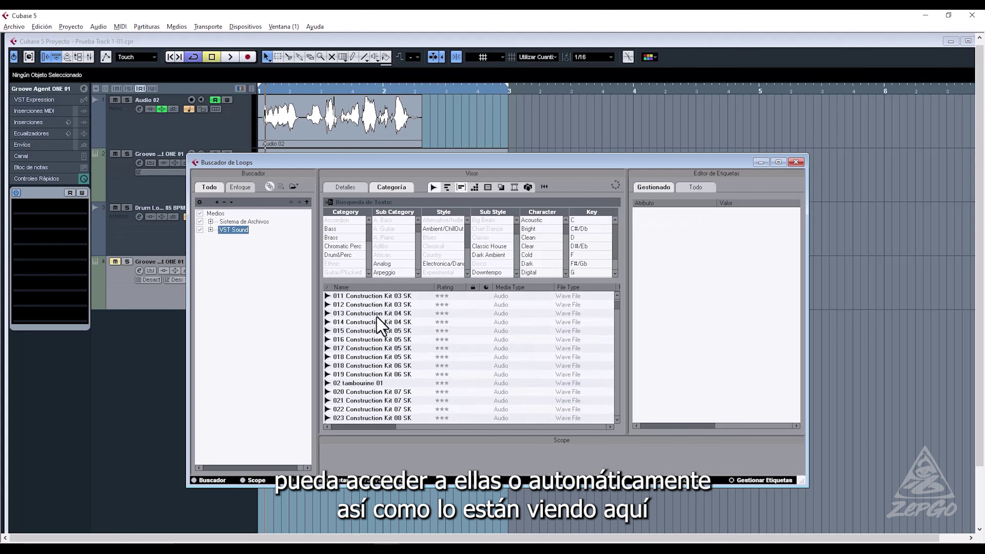
{"action": "left_click", "coordinate": [362, 305]}
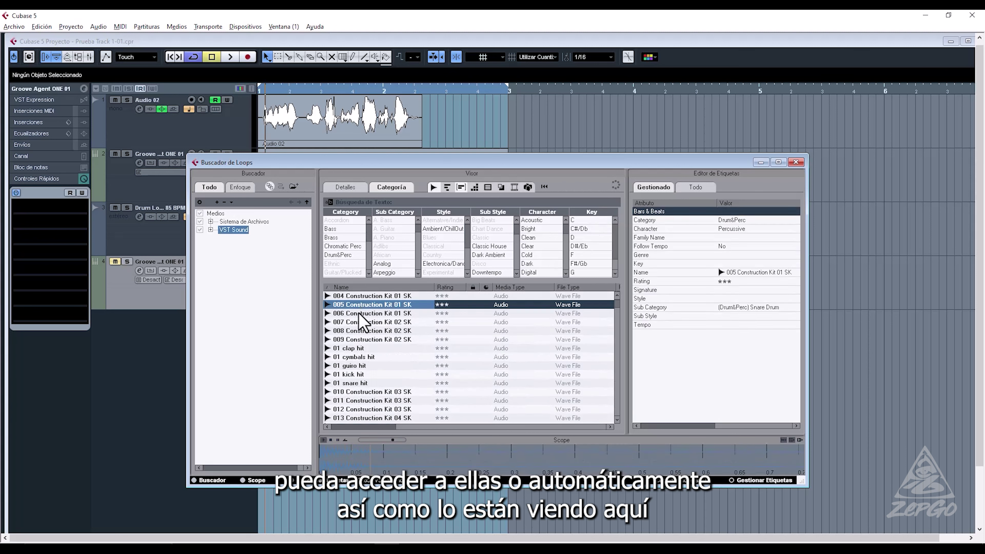
{"action": "left_click", "coordinate": [354, 324]}
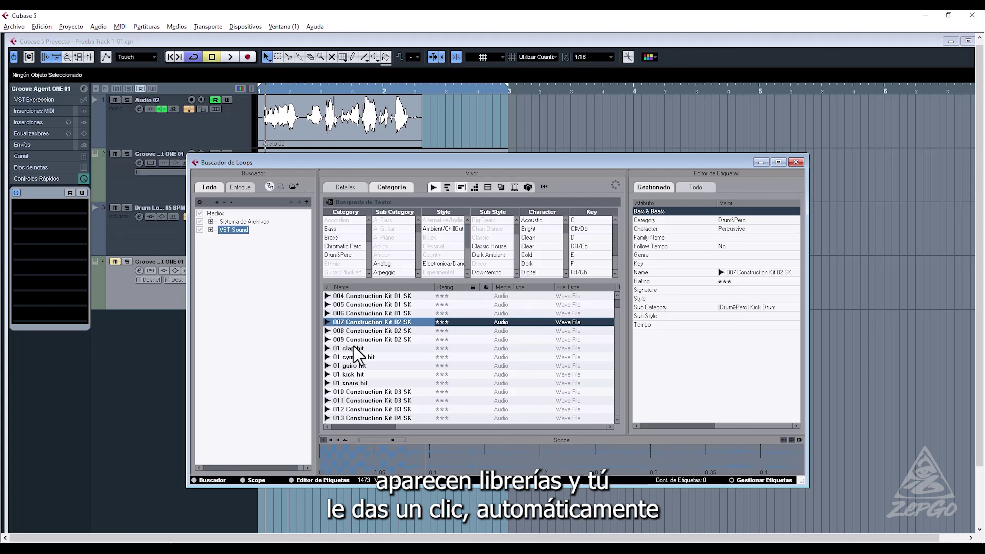
{"action": "left_click", "coordinate": [355, 331]}
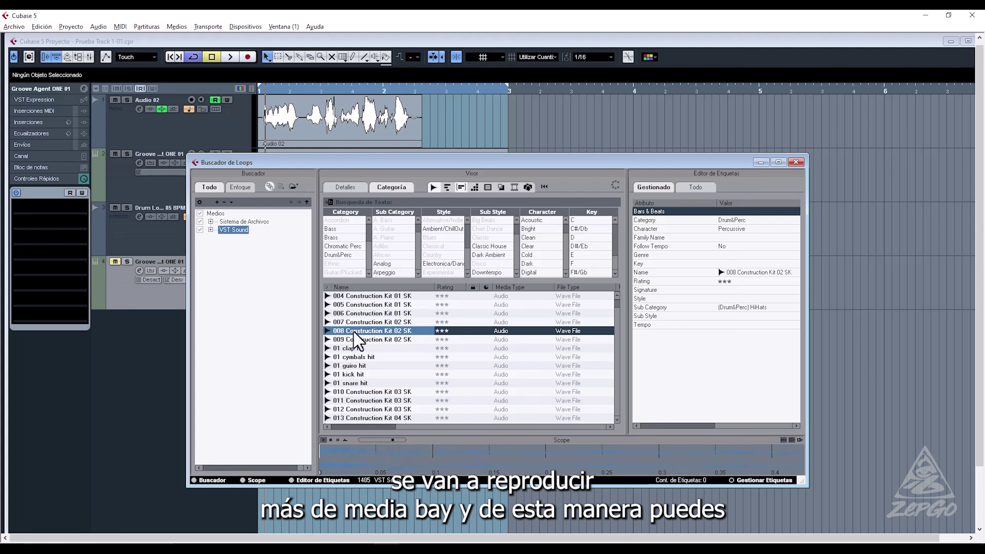
{"action": "left_click", "coordinate": [358, 322]}
{"action": "left_click", "coordinate": [358, 332]}
{"action": "left_click", "coordinate": [356, 324]}
{"action": "left_click", "coordinate": [356, 331]}
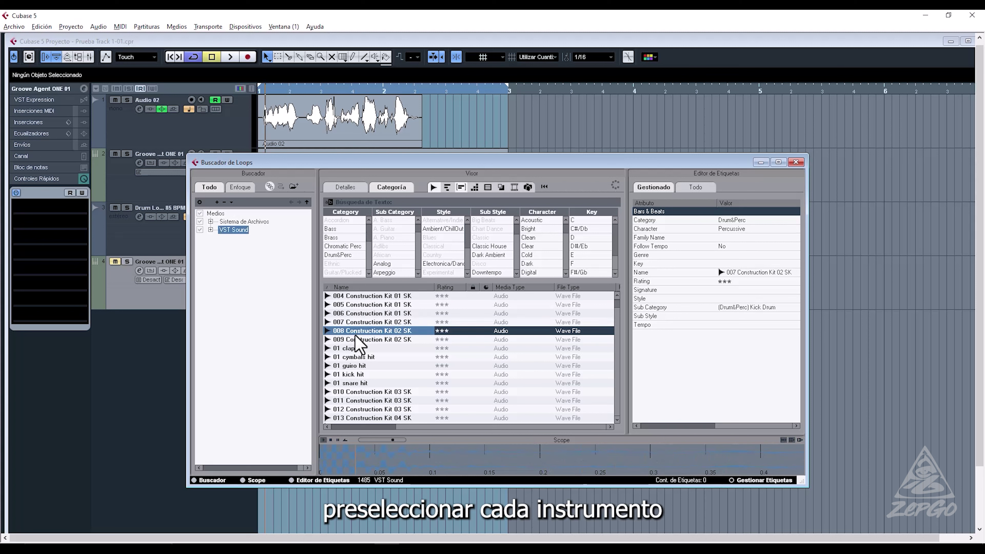
{"action": "left_click", "coordinate": [356, 340]}
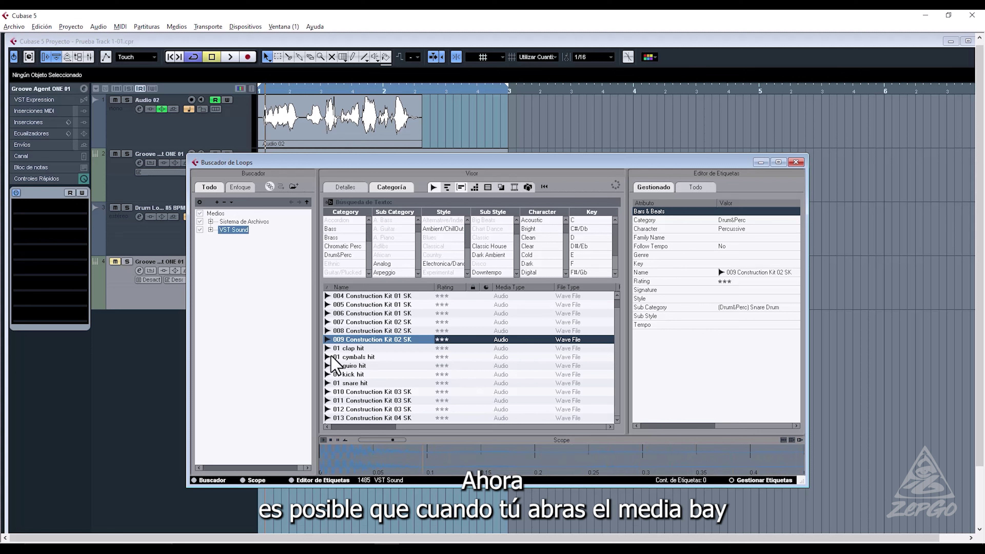
{"action": "left_click", "coordinate": [342, 358]}
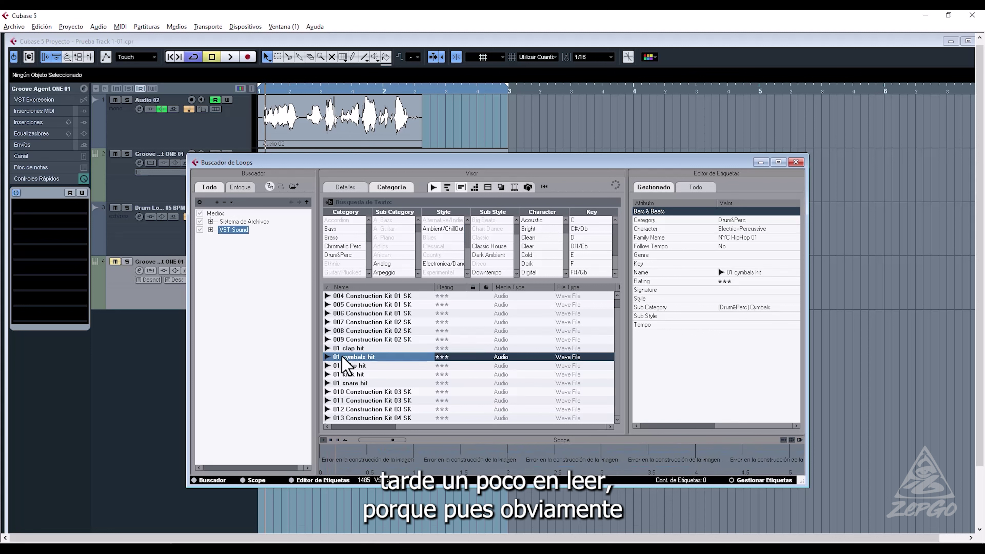
- Switch back and forth between MediaBay and the Sound Browser to compare their category filters and result lists
{"action": "key", "text": "F5"}
{"action": "key", "text": "ctrl+F5"}
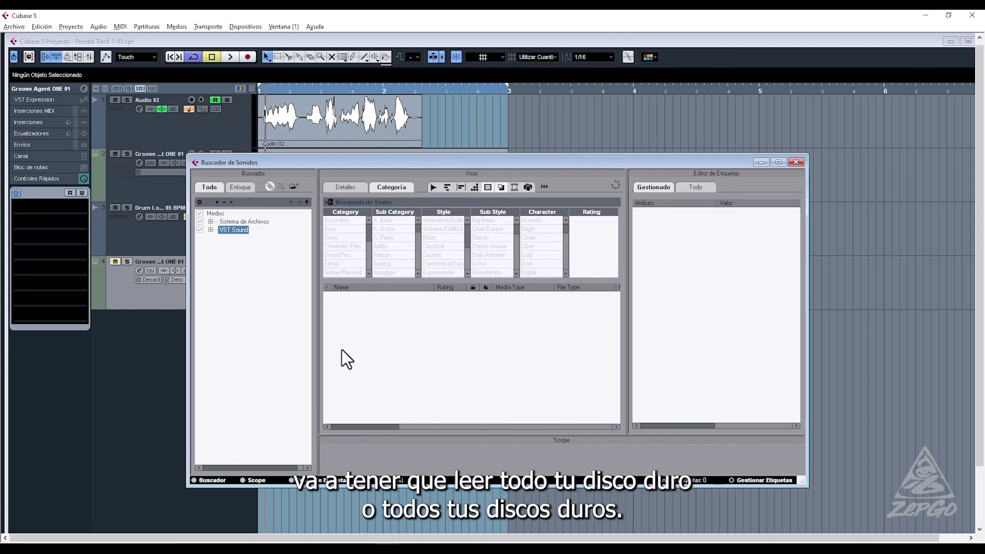
{"action": "key", "text": "F5"}
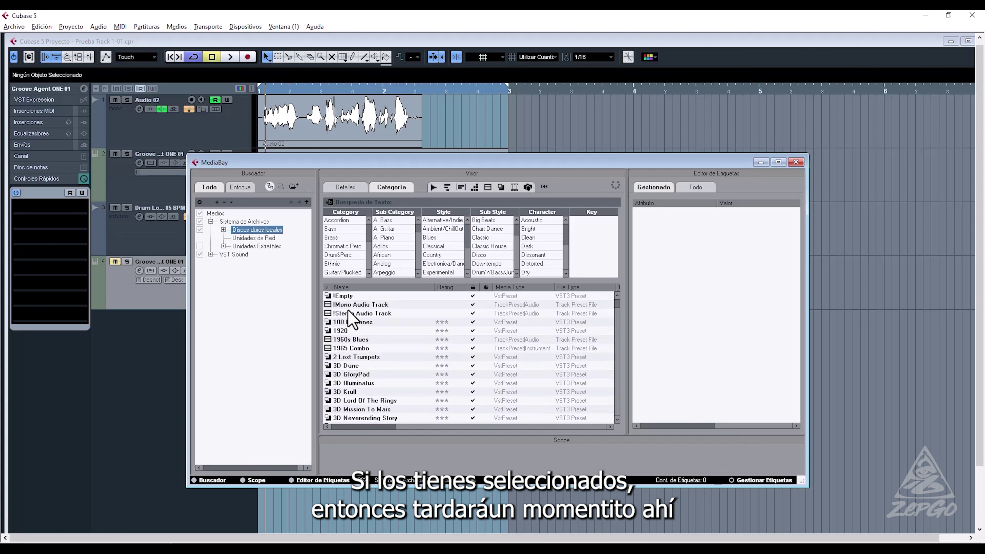
{"action": "key", "text": "ctrl+F5"}
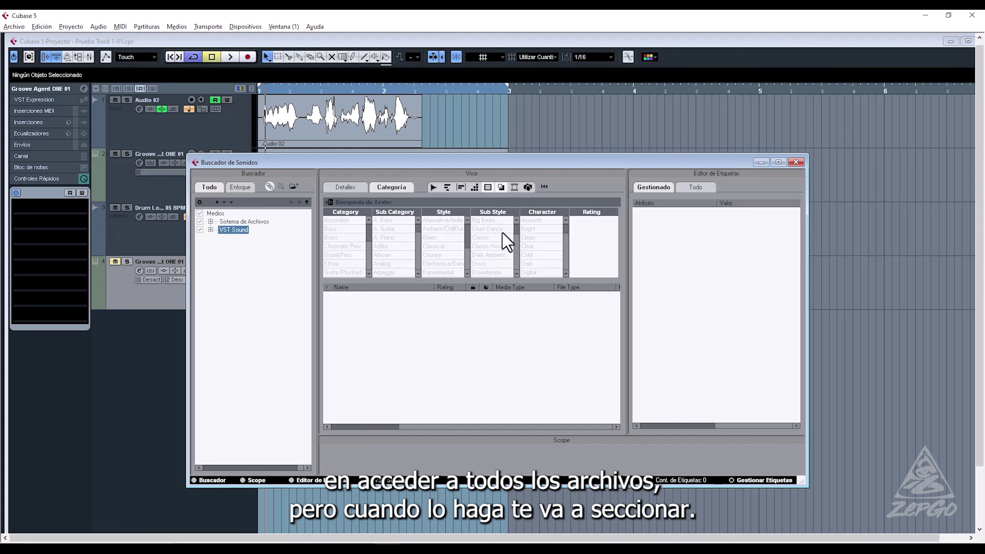
{"action": "key", "text": "F5"}
{"action": "key", "text": "ctrl+F5"}
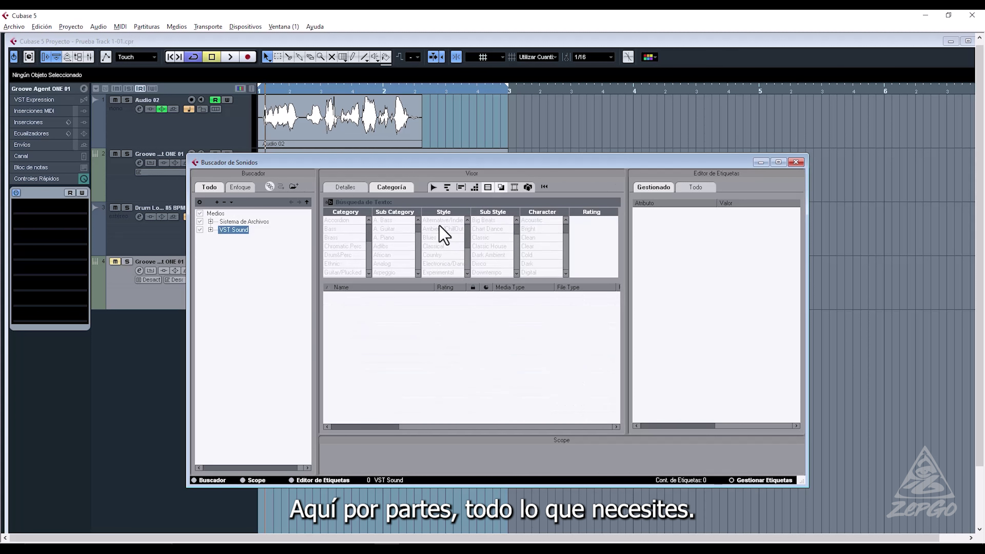
- Show the video player, move it aside and hide it, and close the Sound Browser and MediaBay windows
{"action": "key", "text": "F8"}
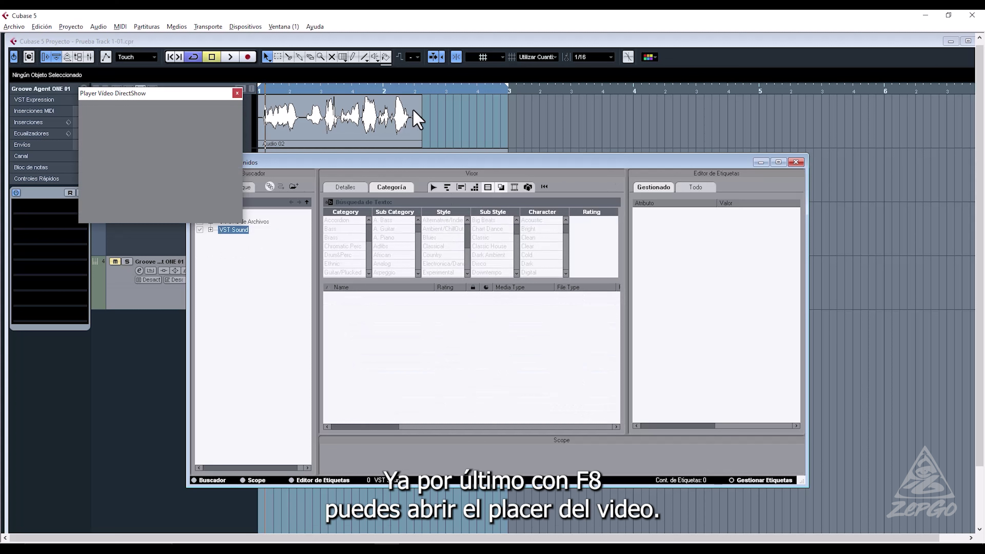
{"action": "left_click_drag", "start_coordinate": [167, 97], "coordinate": [830, 134]}
{"action": "key", "text": "F8"}
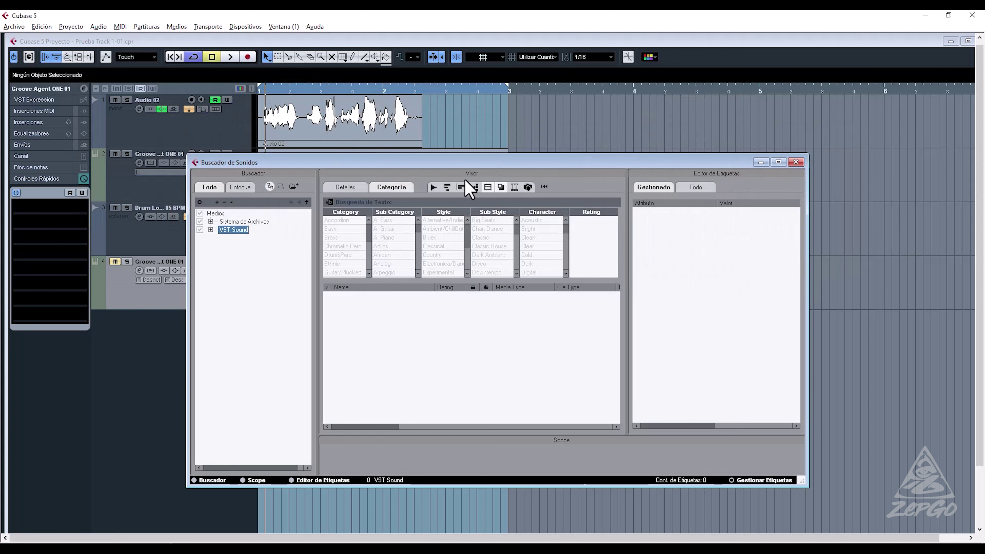
{"action": "left_click", "coordinate": [795, 162]}
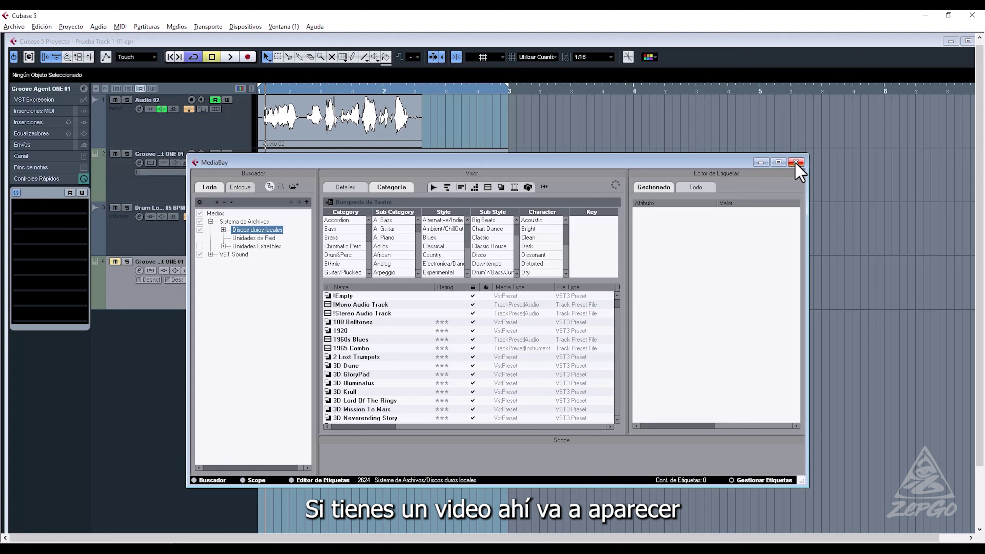
{"action": "left_click", "coordinate": [796, 162]}
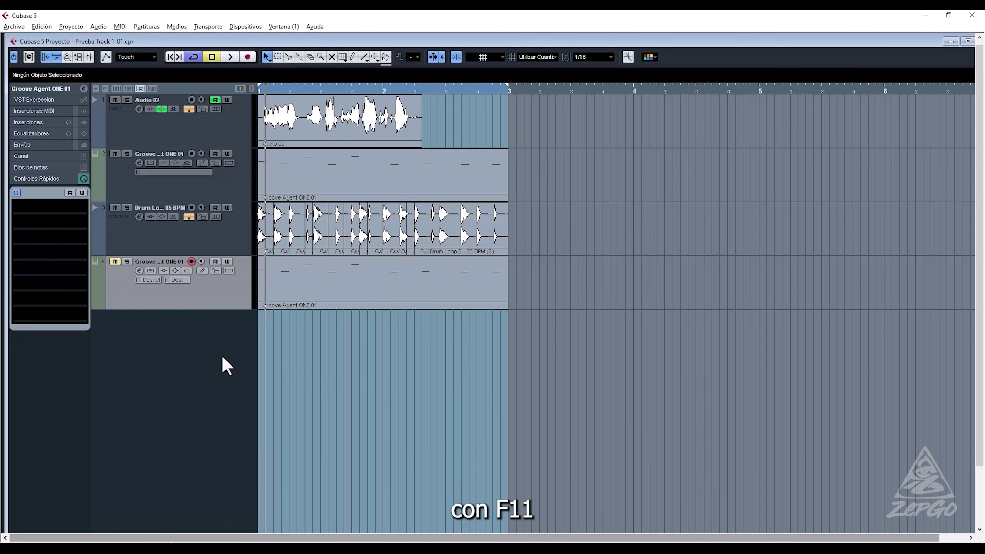
- Open the VST Instruments and VST Performance windows, move the performance meter clear of the rack, and close VST Instruments
{"action": "key", "text": "F11"}
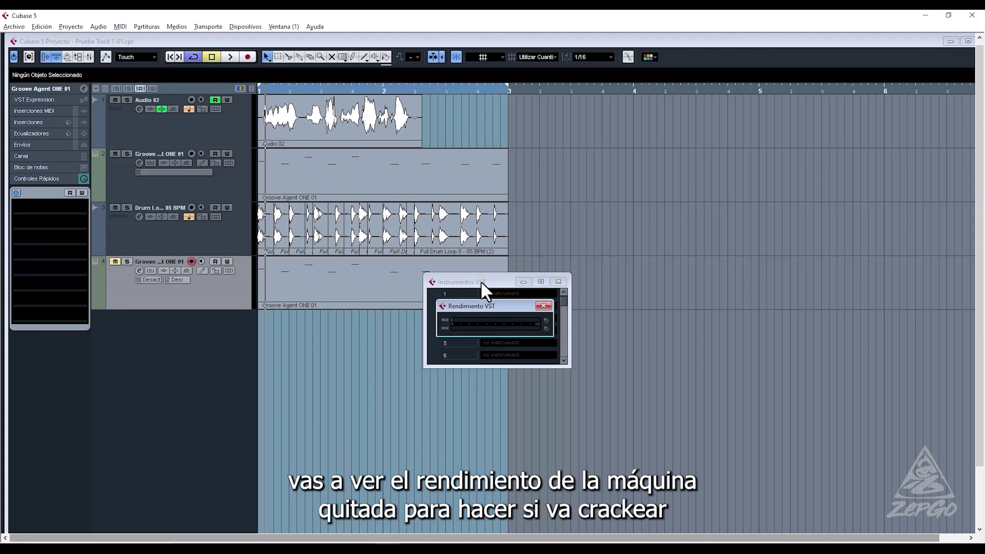
{"action": "key", "text": "F12"}
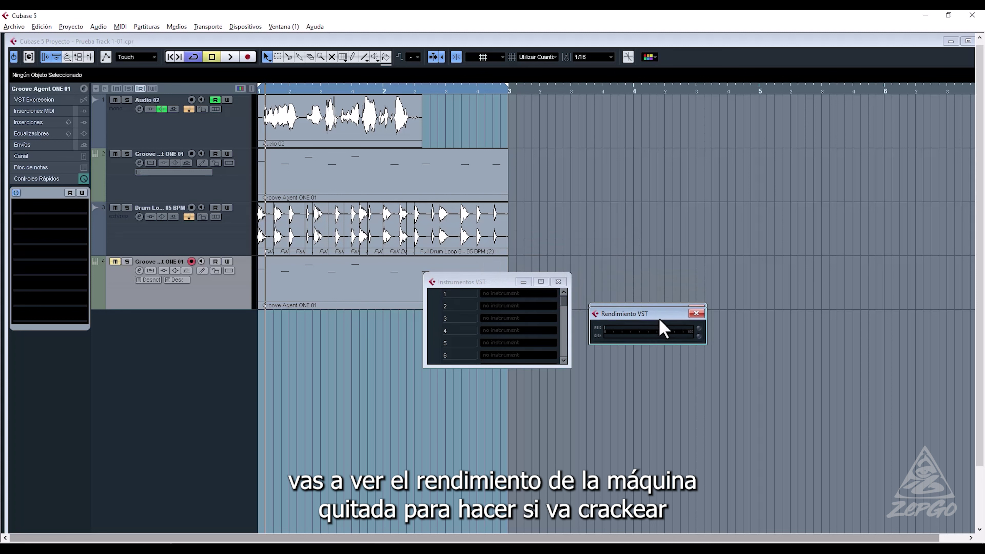
{"action": "left_click_drag", "start_coordinate": [660, 319], "coordinate": [660, 327]}
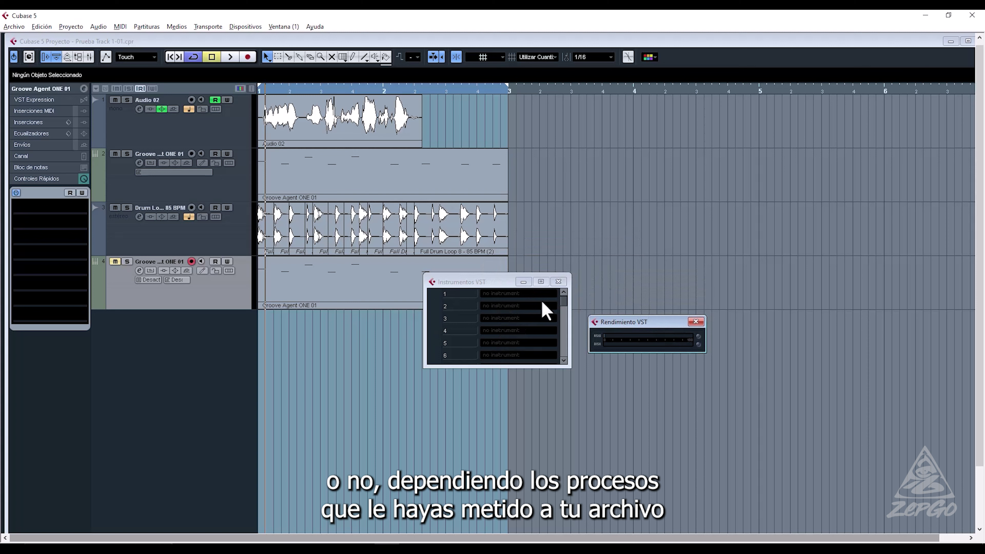
{"action": "left_click", "coordinate": [557, 283]}
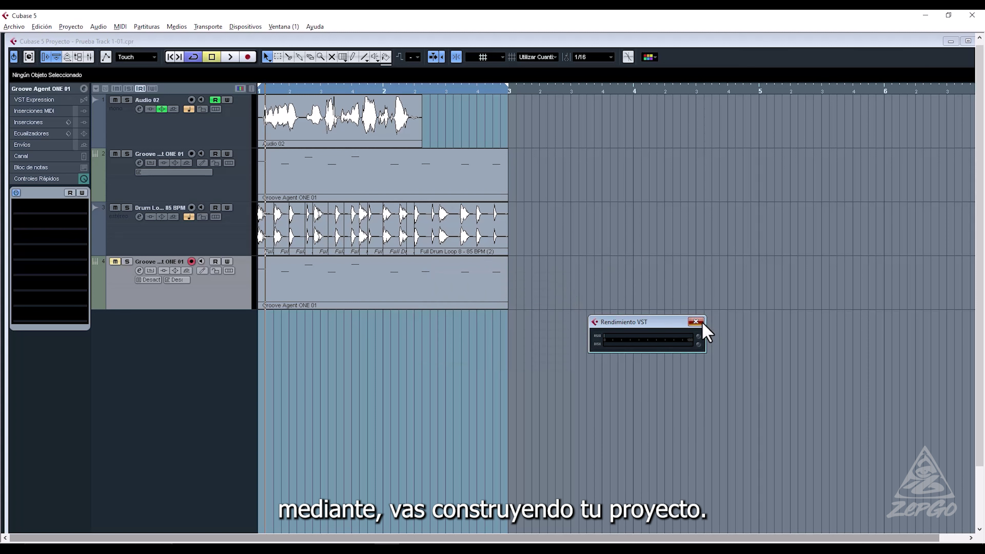